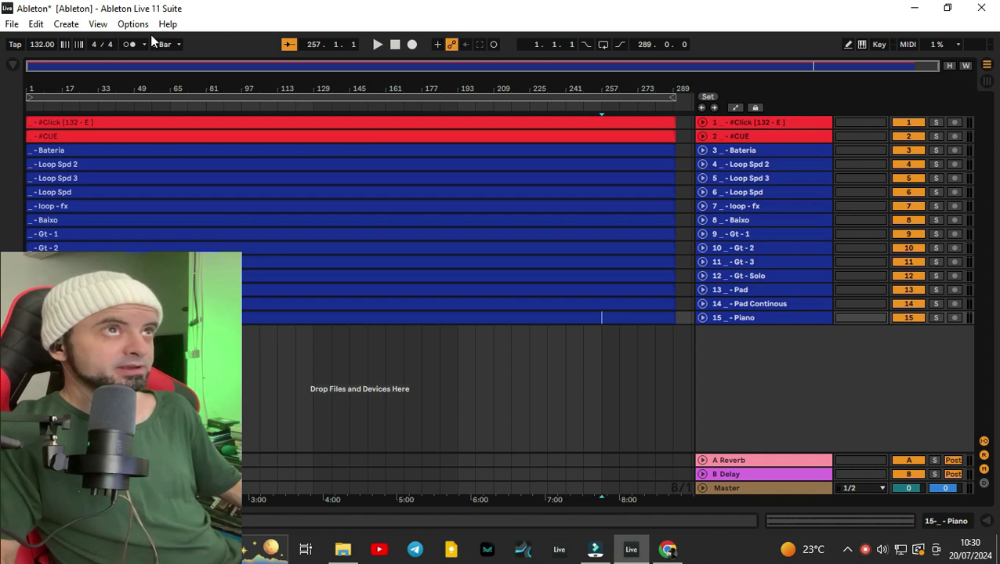
Turn on Auto-Warp Long Samples in the Record/Warp/Launch preferences and close the preferences.
{"action": "left_click", "coordinate": [157, 437]}
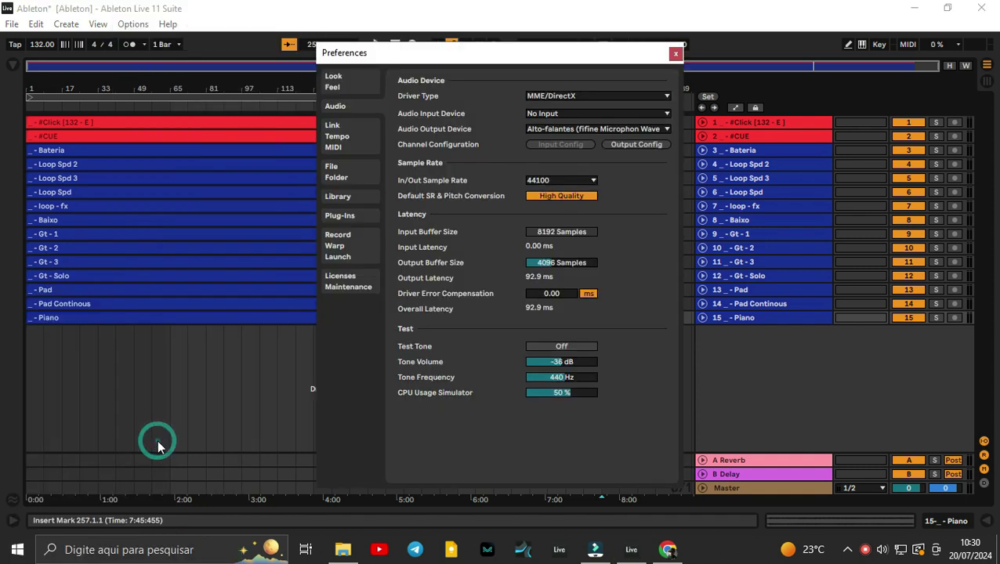
{"action": "left_click", "coordinate": [343, 245]}
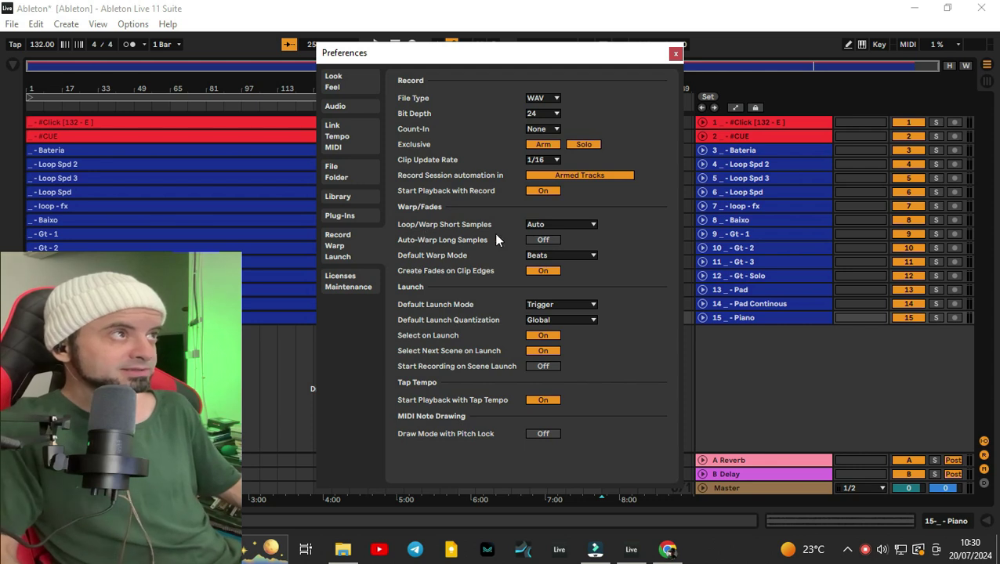
{"action": "left_click", "coordinate": [548, 239]}
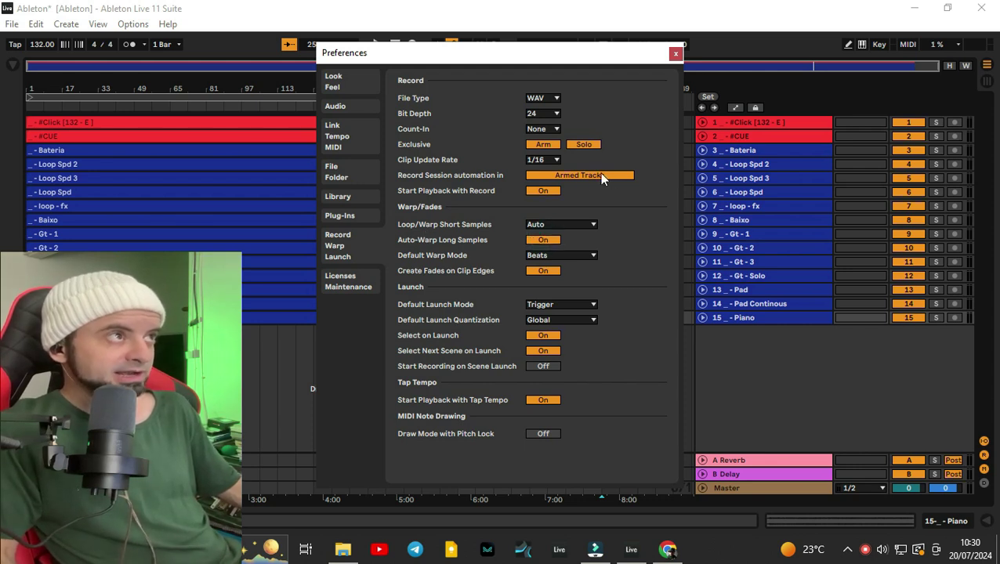
{"action": "left_click", "coordinate": [676, 53]}
{"action": "left_click", "coordinate": [582, 317]}
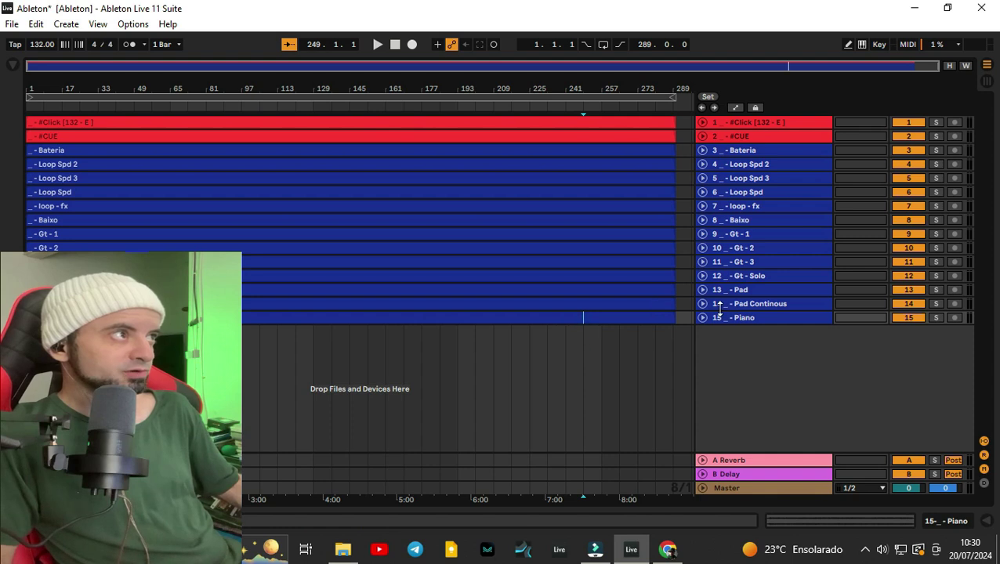
{"action": "left_click", "coordinate": [761, 176]}
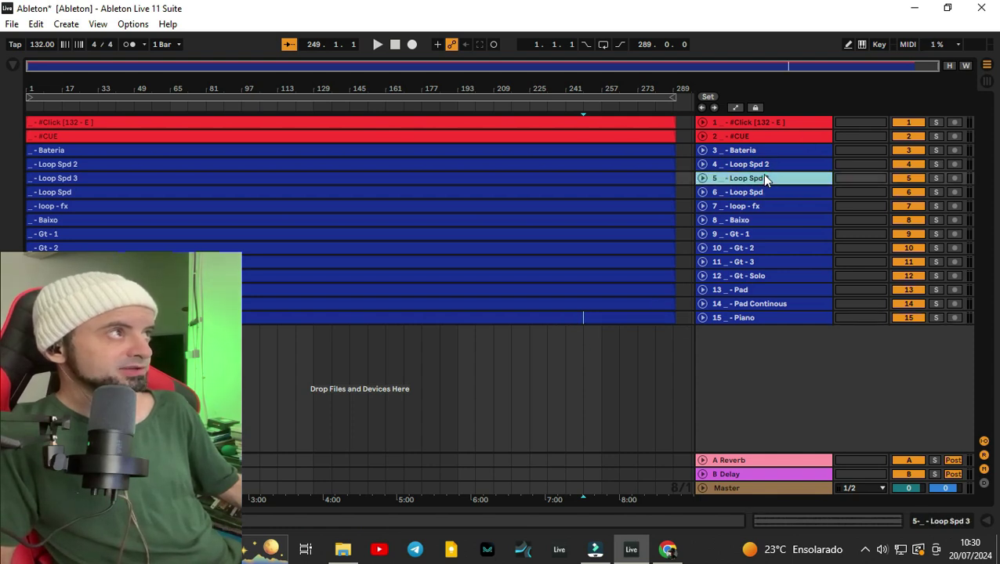
{"action": "left_click", "coordinate": [756, 206]}
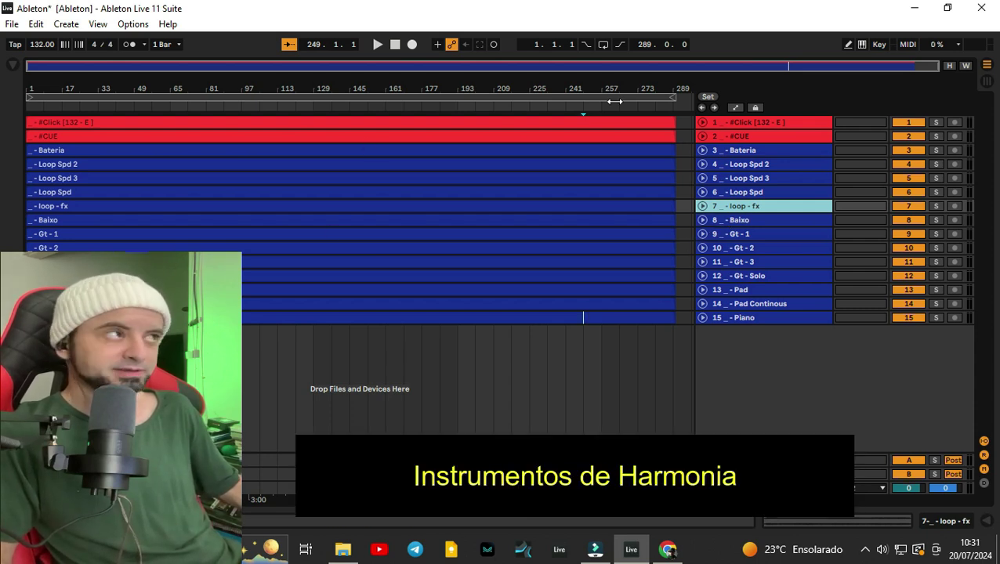
{"action": "left_click", "coordinate": [743, 317]}
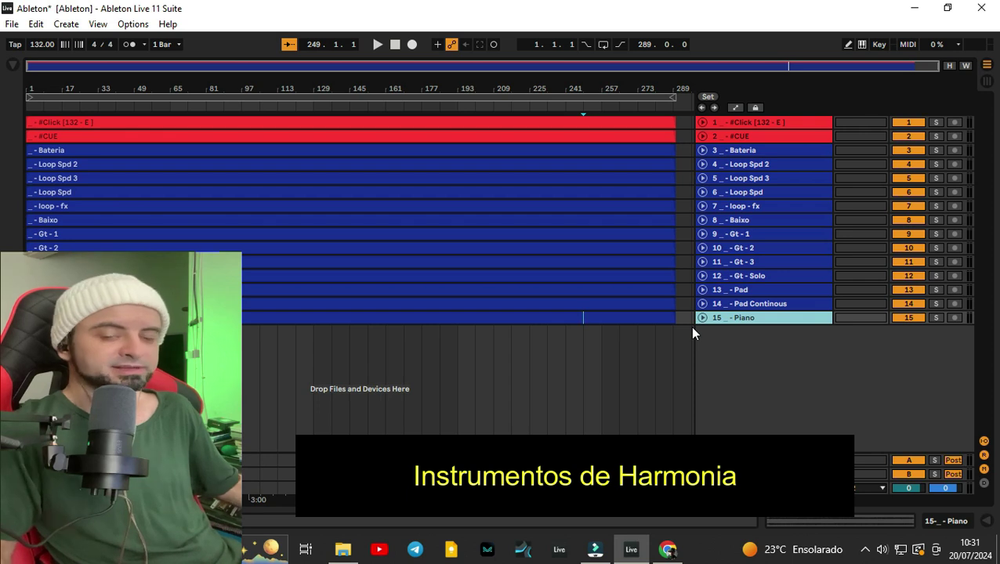
{"action": "left_click", "coordinate": [745, 304]}
{"action": "left_click", "coordinate": [743, 317]}
Select the clips from Piano up to Baixo and set their warp mode to Complex Pro.
{"action": "left_click", "coordinate": [440, 316]}
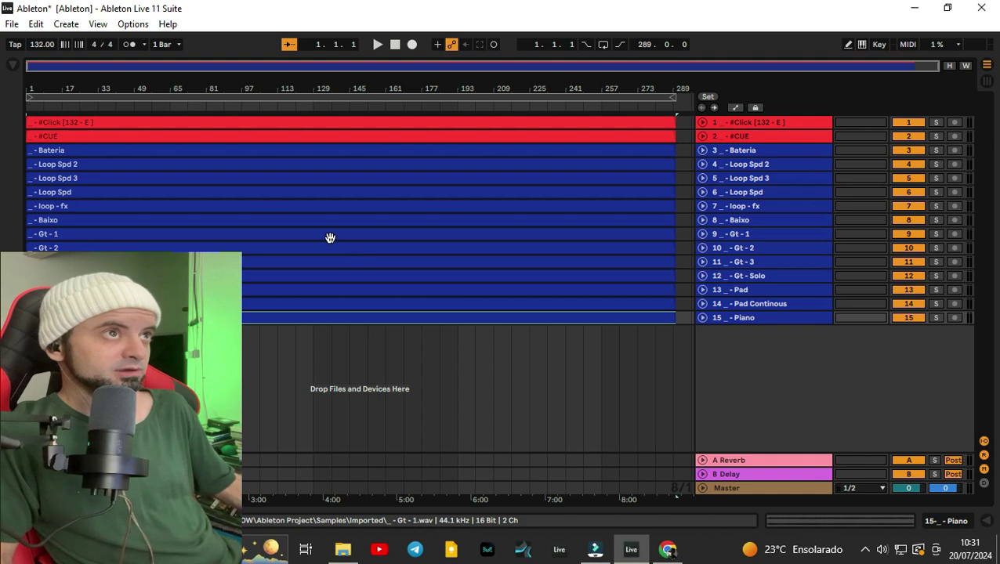
{"action": "left_click", "coordinate": [224, 219]}
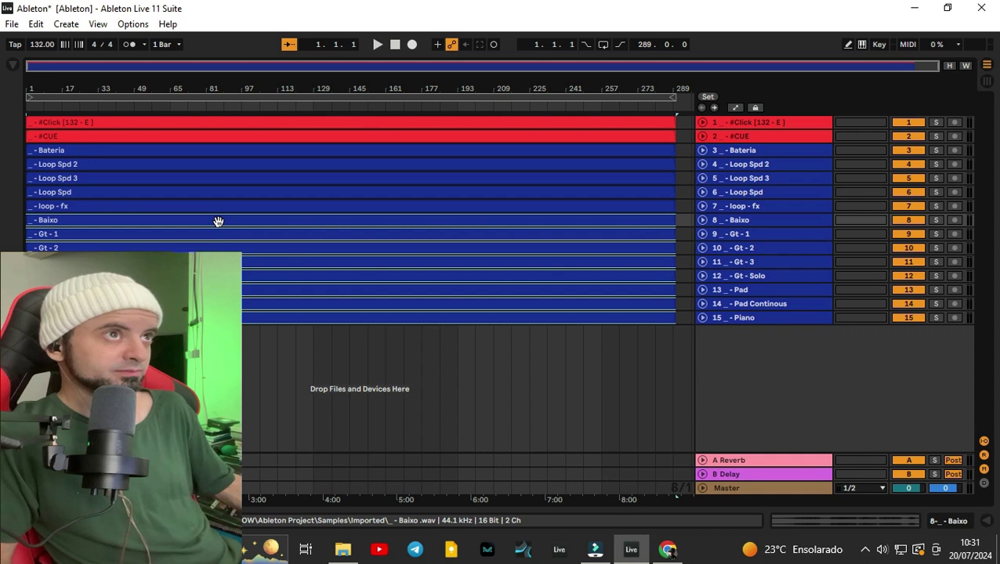
{"action": "double_click", "coordinate": [217, 221]}
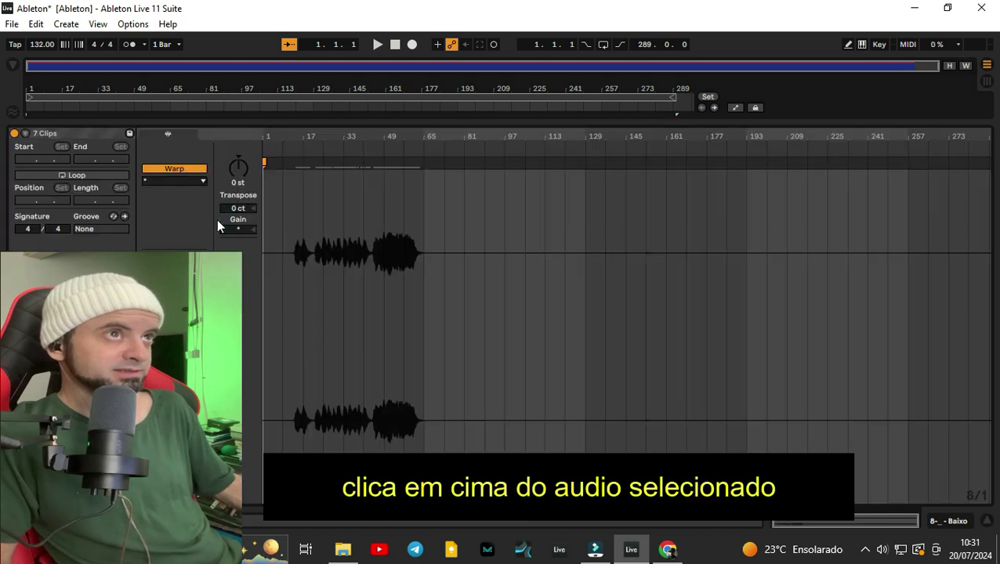
{"action": "left_click", "coordinate": [192, 181]}
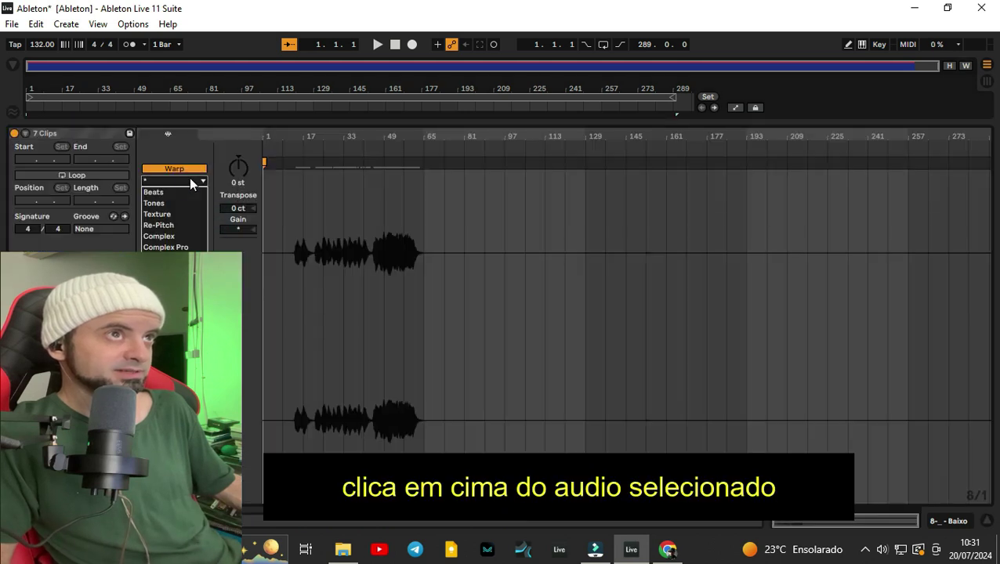
{"action": "left_click", "coordinate": [184, 246]}
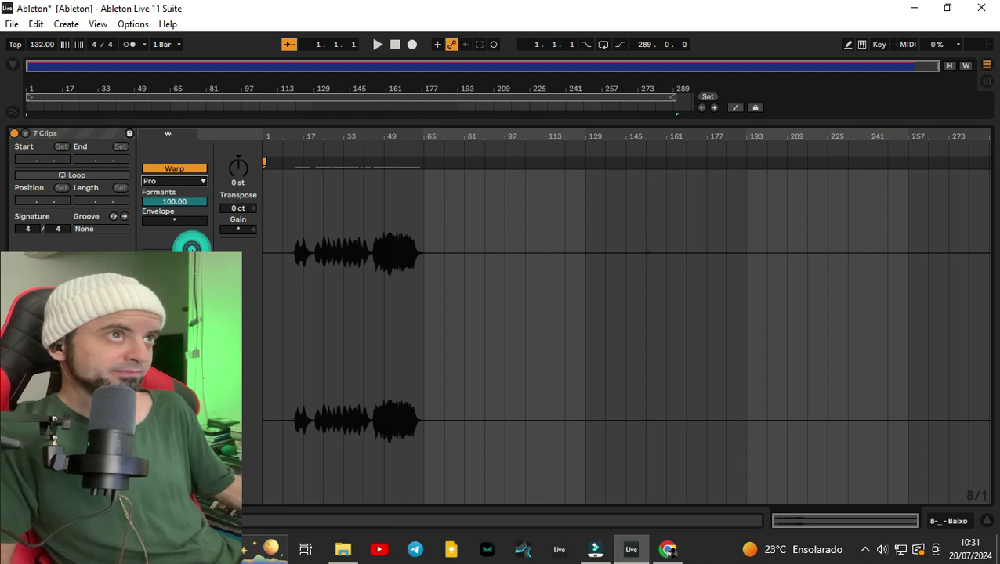
Transpose the selected Baixo-to-Piano clips to -2 st and return to the arrangement tracks.
{"action": "left_click", "coordinate": [238, 168]}
{"action": "left_click", "coordinate": [237, 168]}
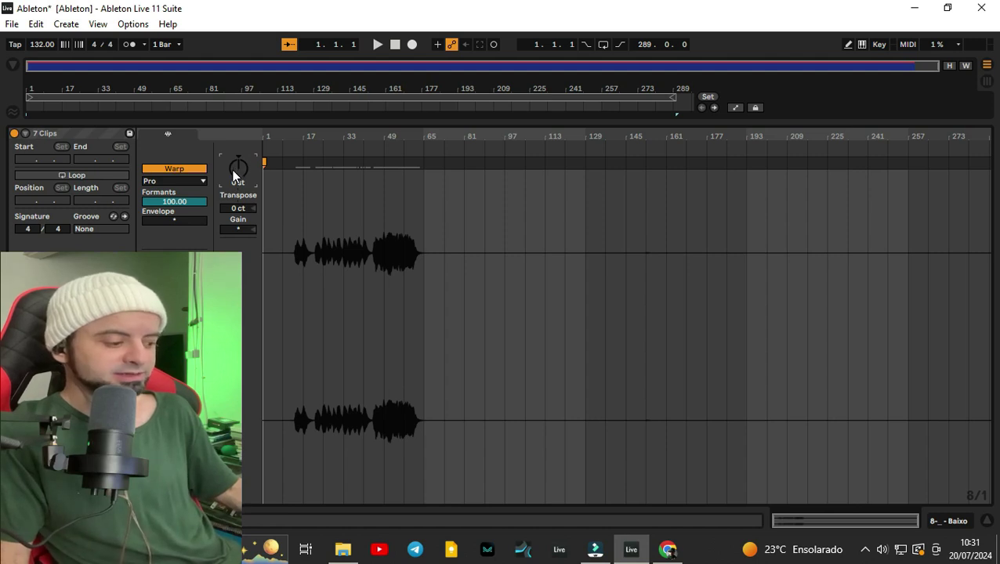
{"action": "left_click_drag", "start_coordinate": [234, 173], "coordinate": [233, 181]}
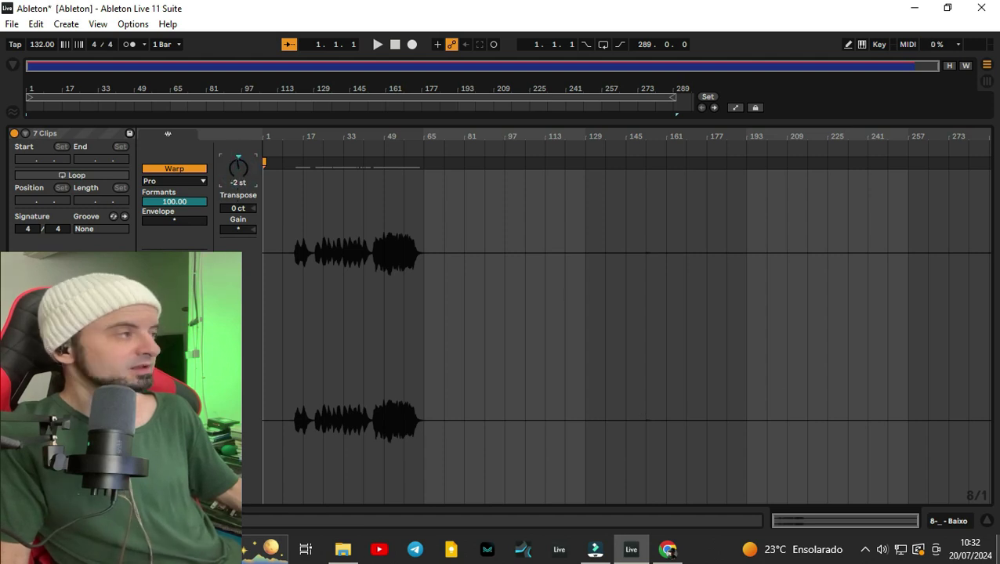
{"action": "left_click", "coordinate": [989, 521]}
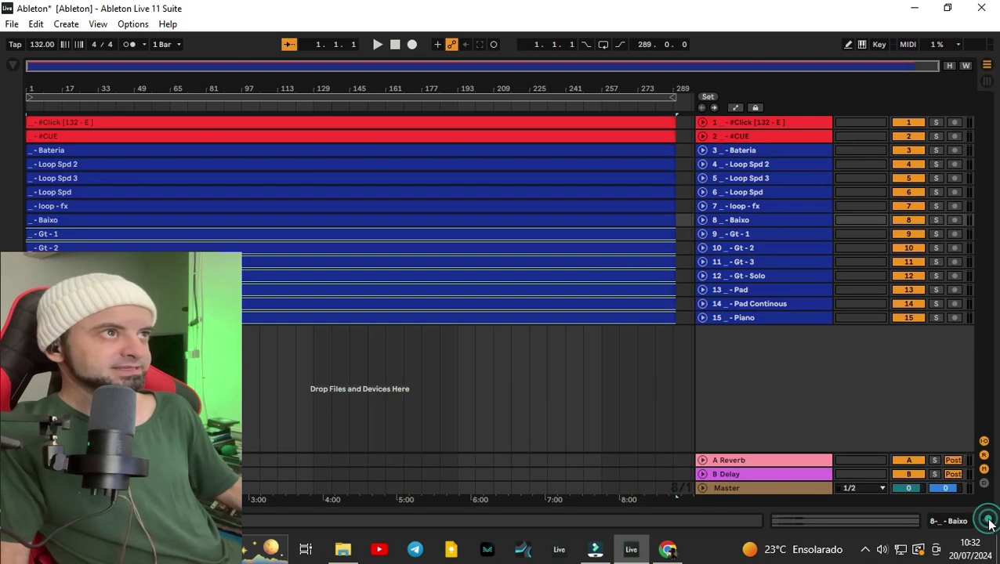
View the #Click track's waveform, fold that track again and unfold the #CUE track.
{"action": "left_click", "coordinate": [715, 136]}
{"action": "left_click", "coordinate": [702, 123]}
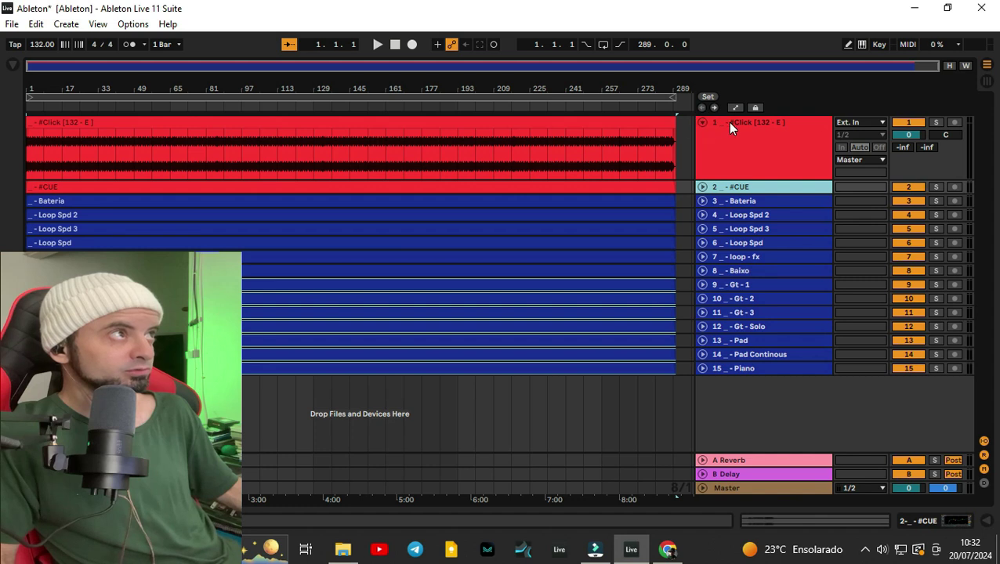
{"action": "left_click", "coordinate": [702, 123]}
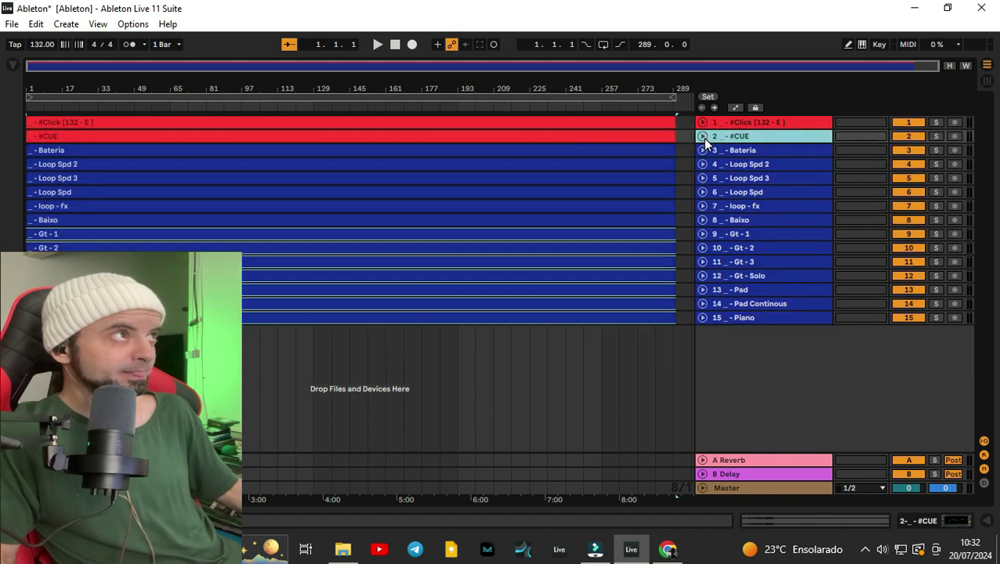
{"action": "left_click", "coordinate": [702, 137]}
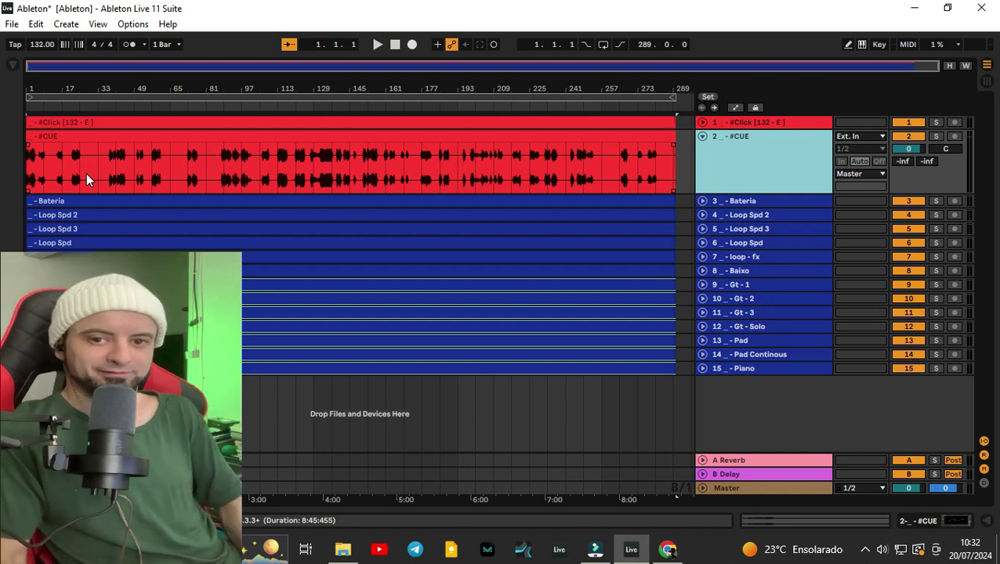
Transpose the #CUE clip to -2 st, return to the arrangement and fold the #CUE track.
{"action": "left_click", "coordinate": [103, 137]}
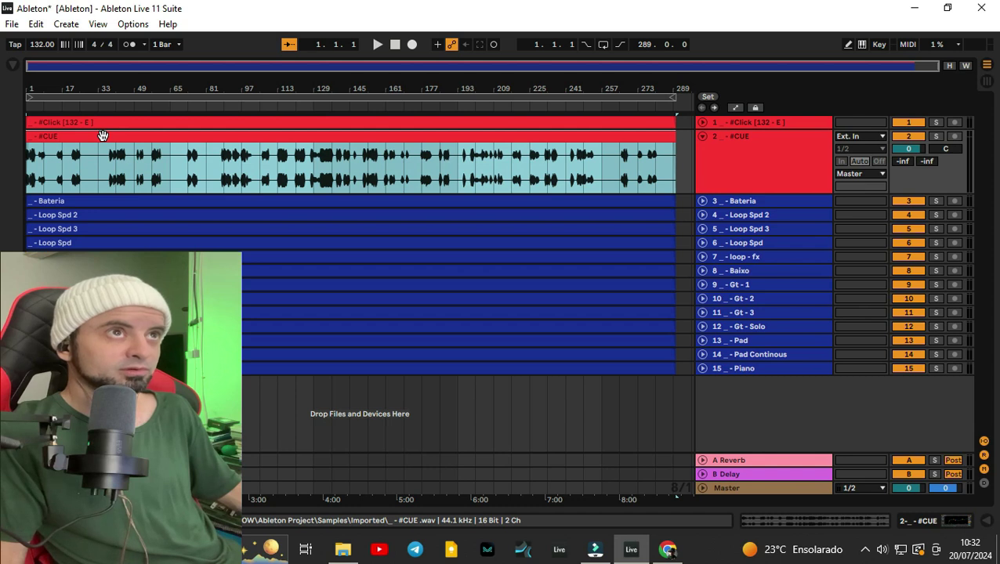
{"action": "right_click", "coordinate": [102, 136]}
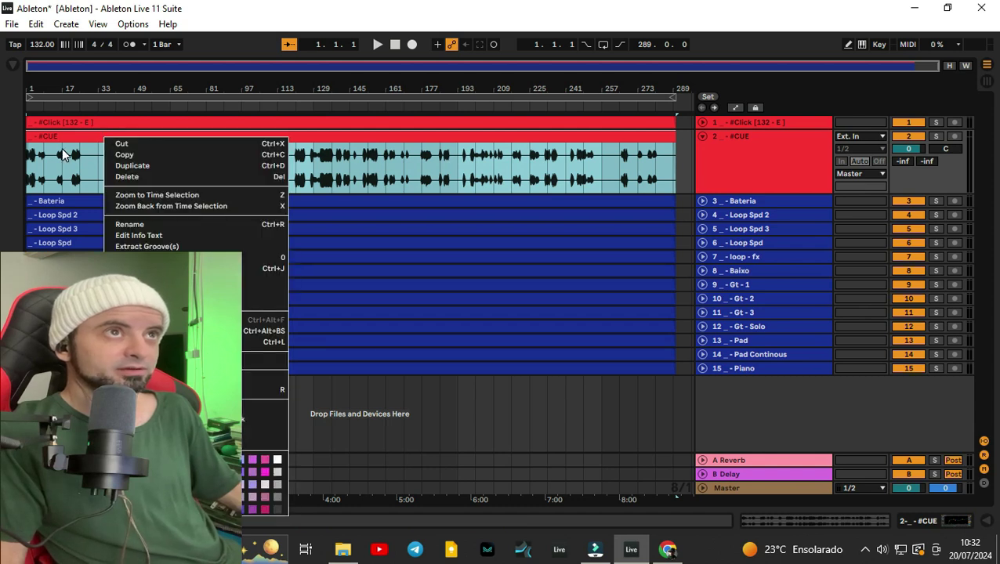
{"action": "left_click", "coordinate": [63, 143]}
{"action": "double_click", "coordinate": [103, 134]}
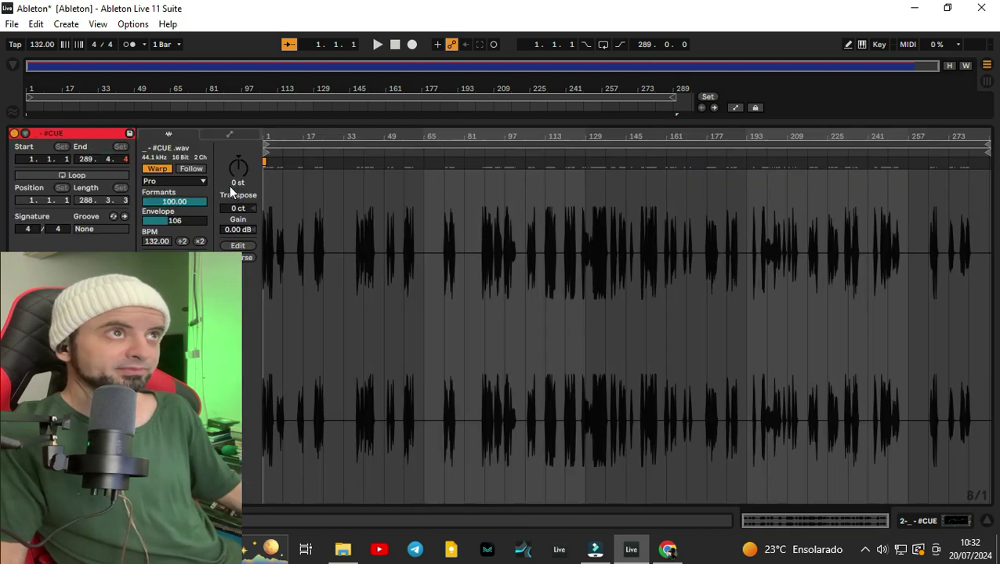
{"action": "left_click", "coordinate": [230, 183]}
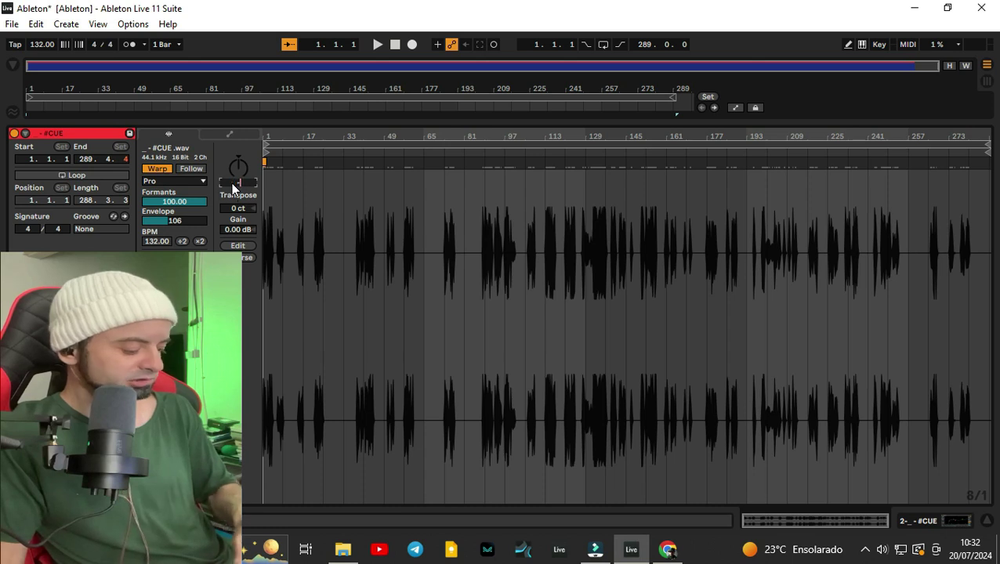
{"action": "type", "text": "-2"}
{"action": "key", "text": "Return"}
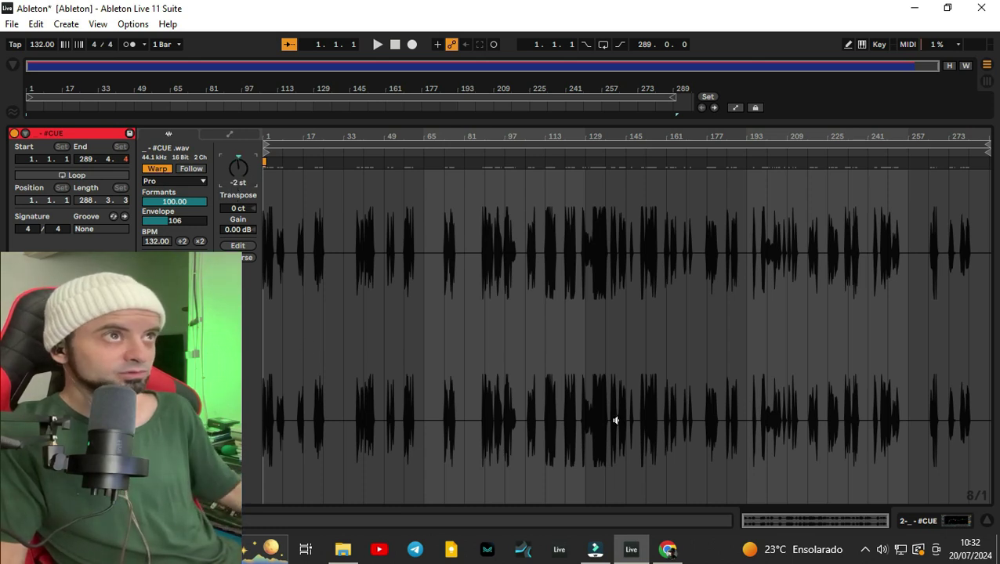
{"action": "left_click", "coordinate": [986, 522]}
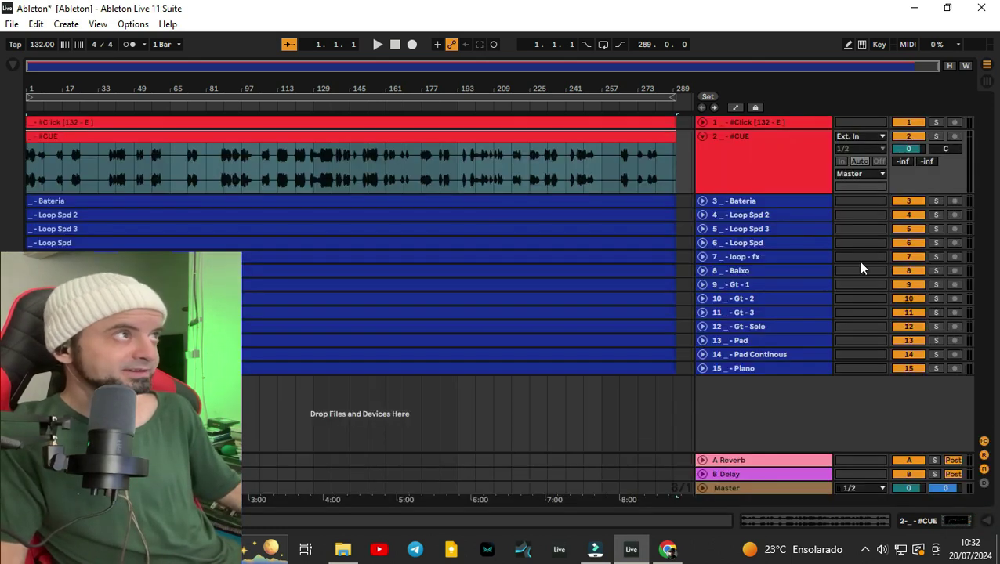
{"action": "left_click", "coordinate": [702, 136]}
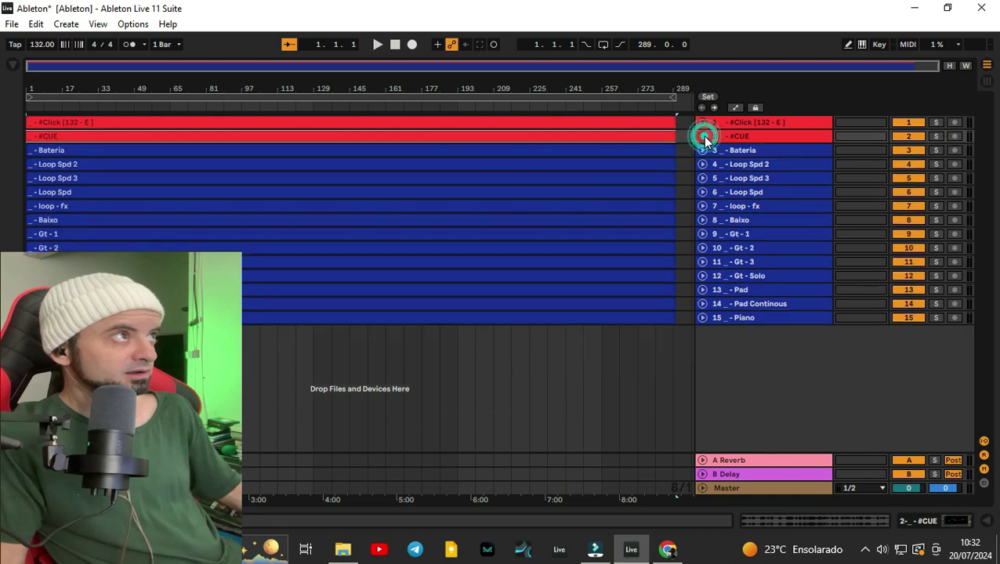
Play the song from the start and unfold all tracks from Bateria to Piano.
{"action": "key", "text": "space"}
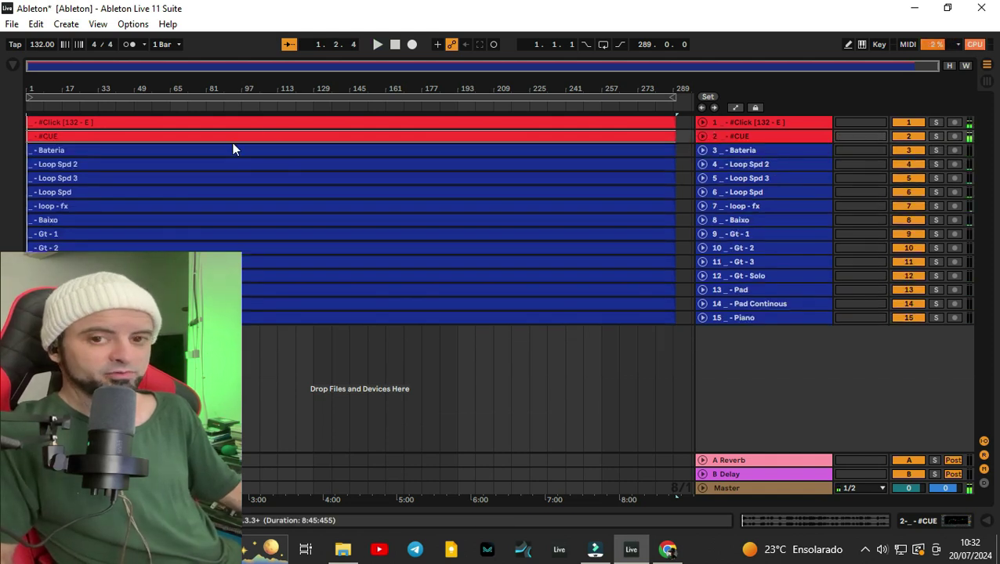
{"action": "key", "text": "space"}
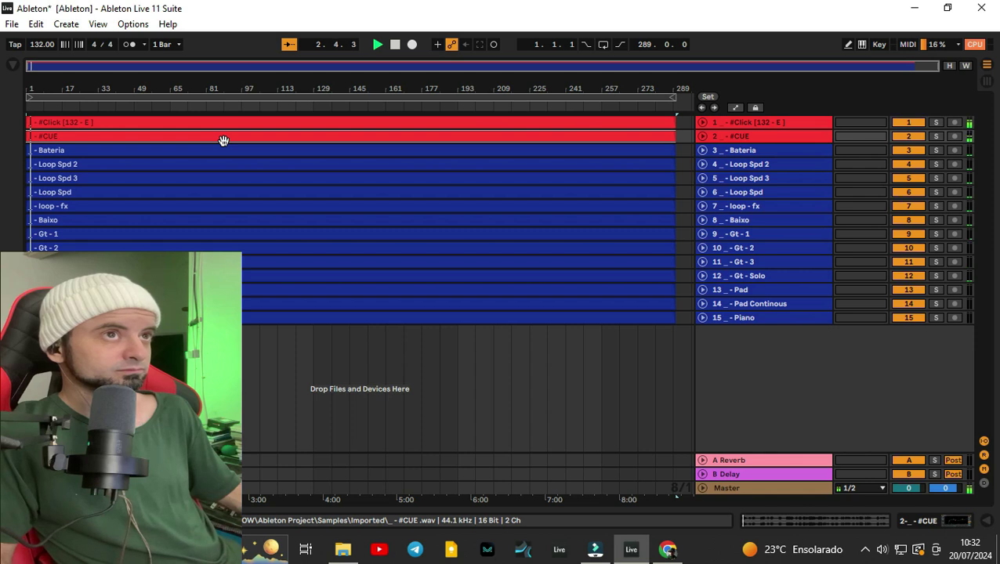
{"action": "left_click", "coordinate": [743, 319]}
{"action": "left_click", "coordinate": [743, 154], "text": "shift"}
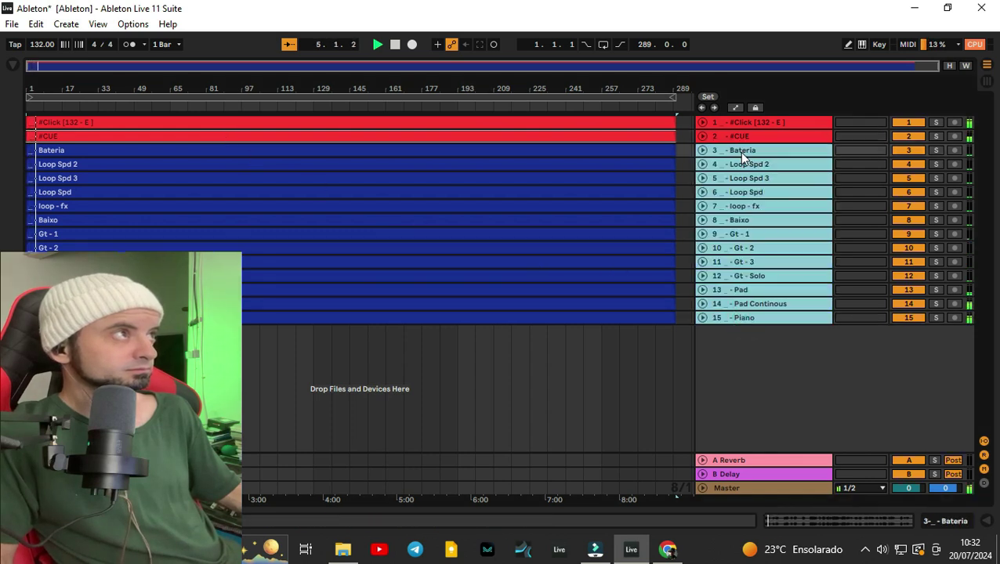
{"action": "left_click", "coordinate": [702, 150]}
{"action": "scroll", "coordinate": [313, 235], "scroll_direction": "down", "scroll_amount": 2}
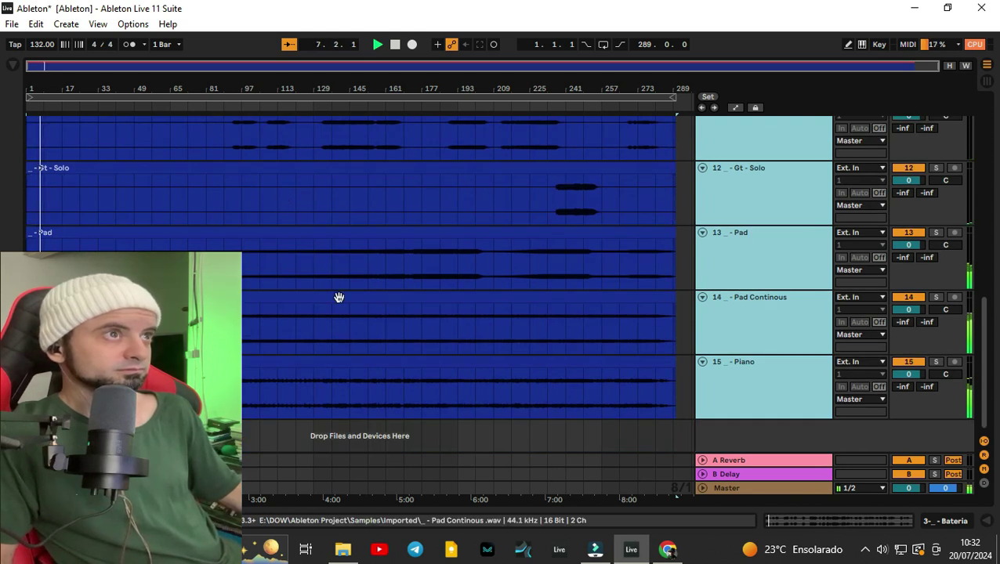
Check the transpose and warp settings of the Piano, Pad Continous and Pad clips one by one.
{"action": "left_click", "coordinate": [274, 362]}
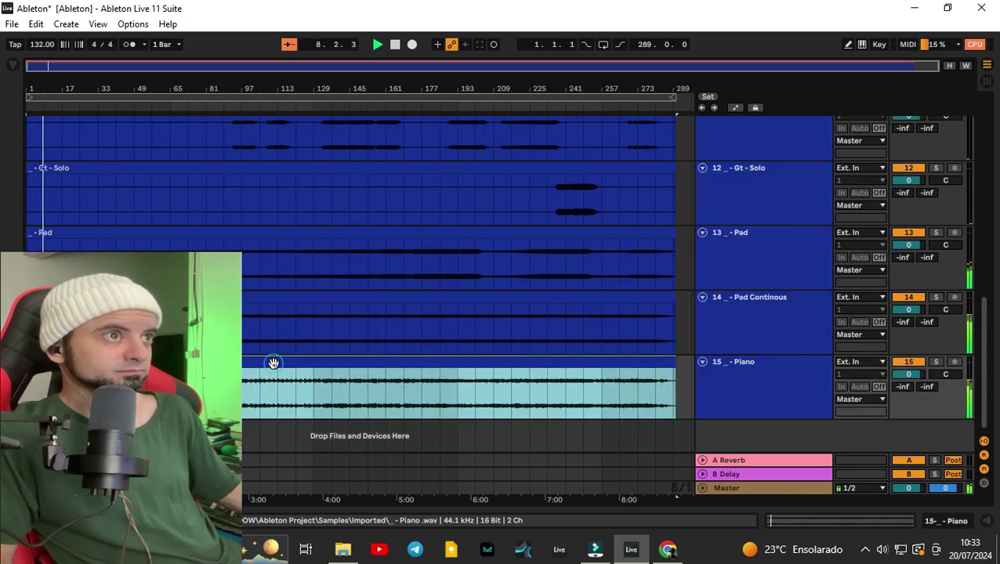
{"action": "double_click", "coordinate": [272, 362]}
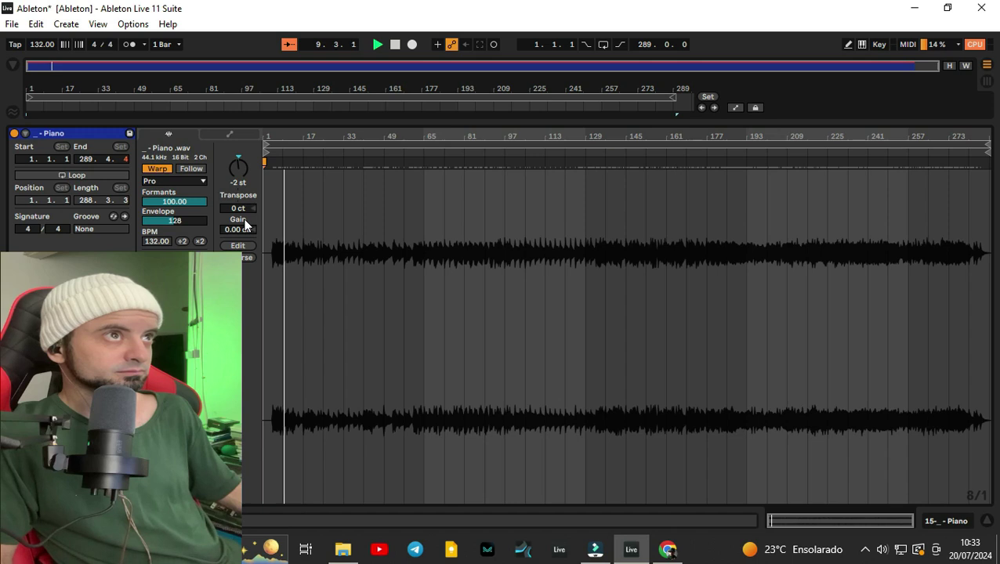
{"action": "left_click", "coordinate": [989, 521]}
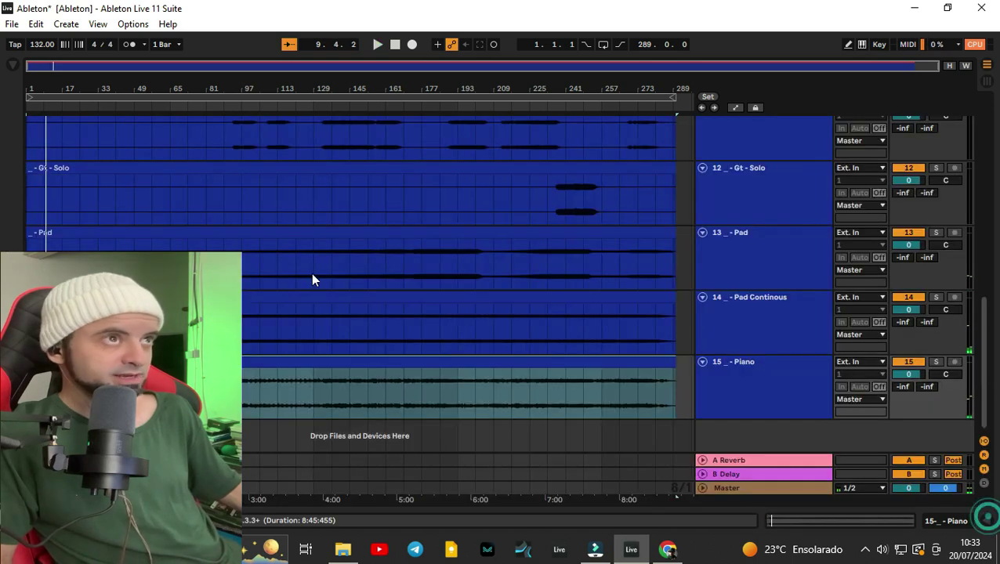
{"action": "double_click", "coordinate": [262, 321]}
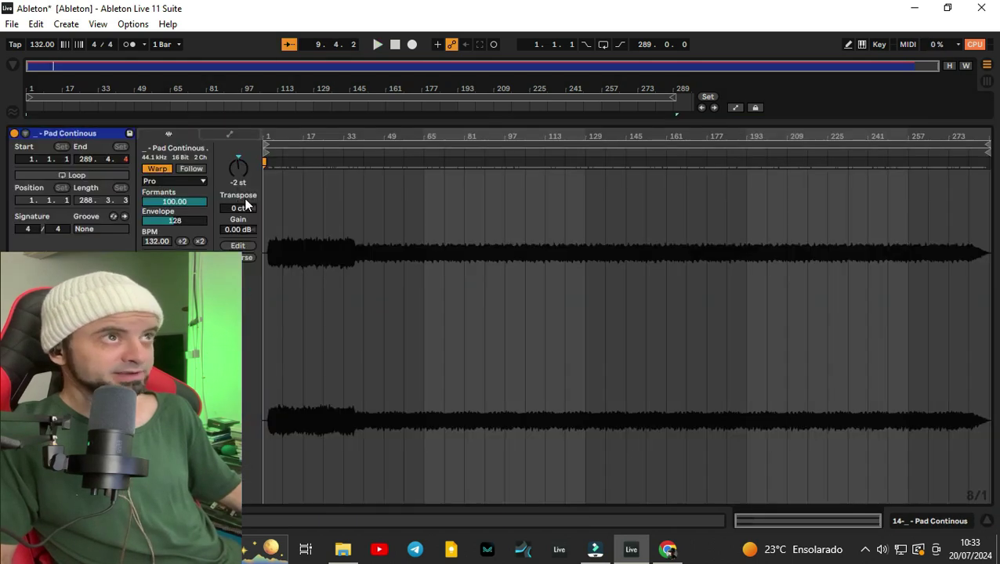
{"action": "left_click", "coordinate": [988, 522]}
{"action": "left_click", "coordinate": [108, 230]}
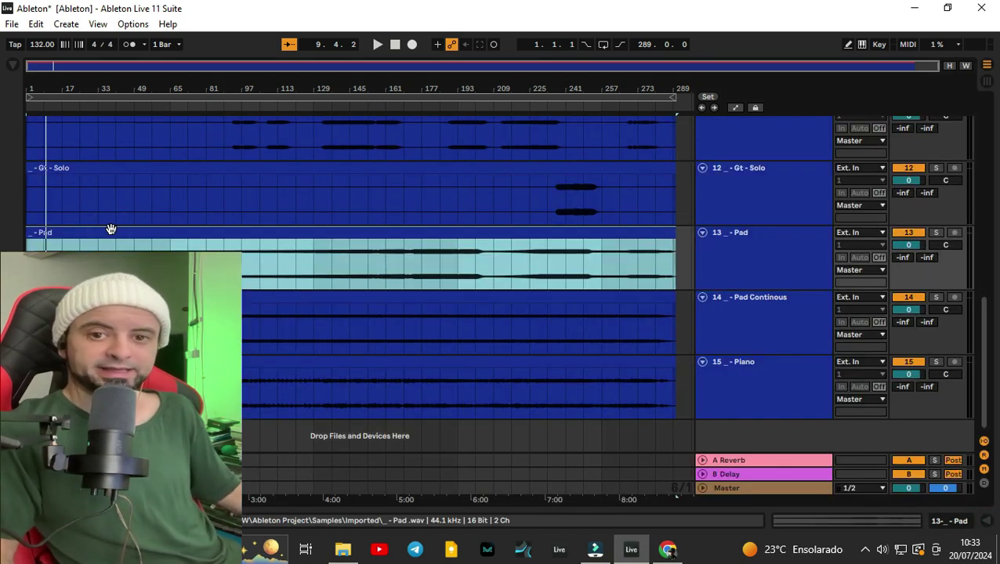
{"action": "double_click", "coordinate": [111, 229]}
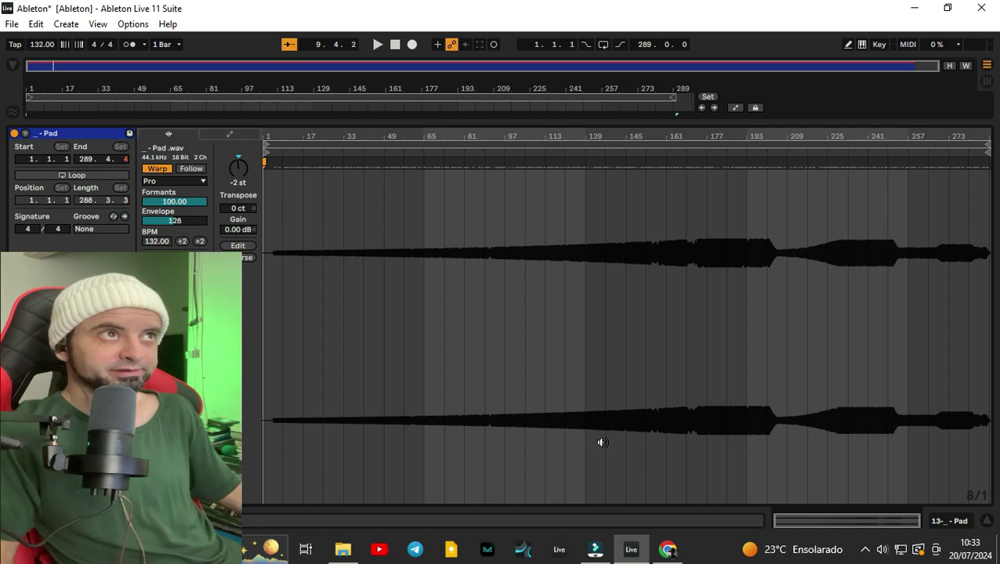
Return to the arrangement, open the Gt - Solo clip and play the guitar solo from about bar 237.
{"action": "left_click", "coordinate": [991, 522]}
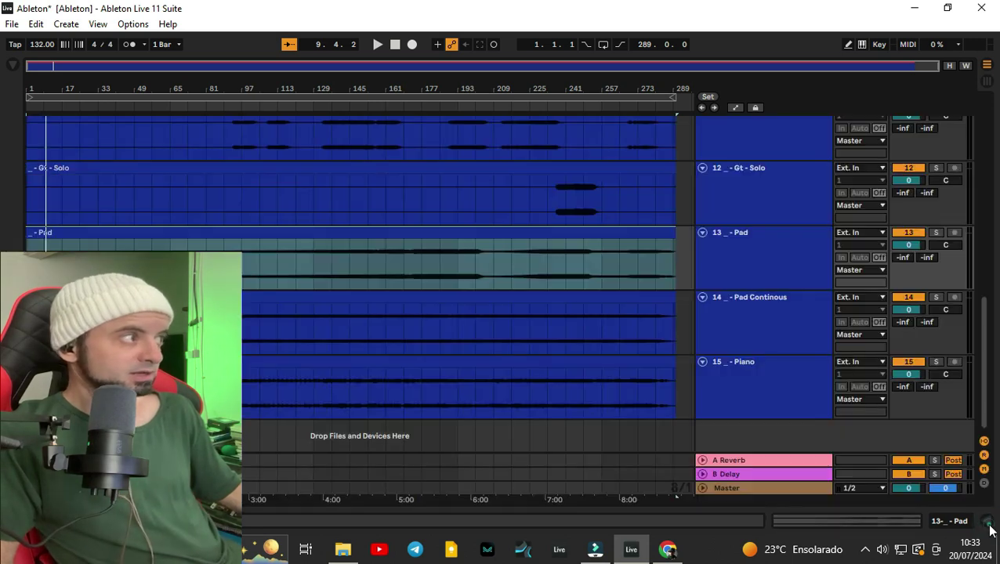
{"action": "scroll", "coordinate": [343, 175], "scroll_direction": "up", "scroll_amount": 4}
{"action": "scroll", "coordinate": [299, 205], "scroll_direction": "up", "scroll_amount": 1}
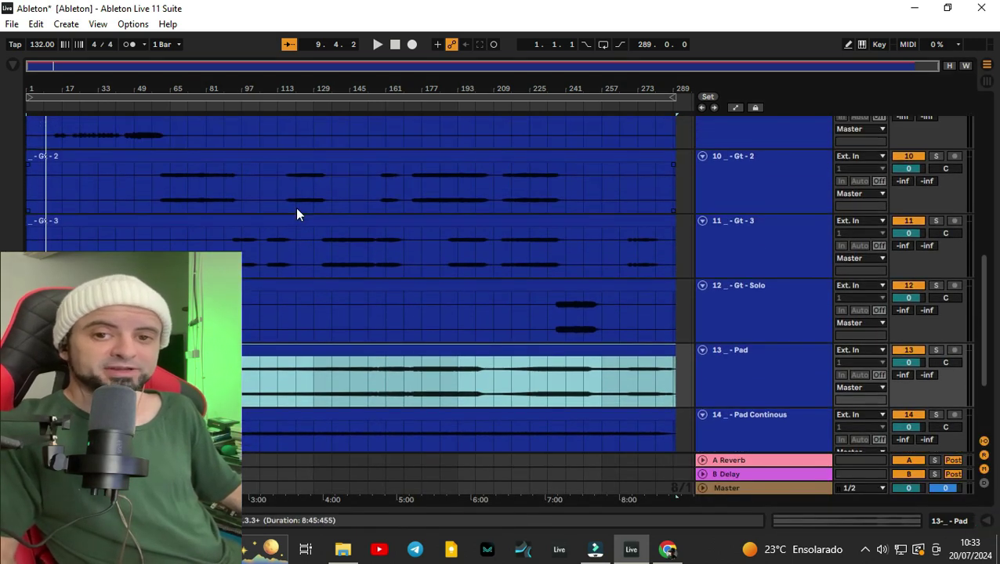
{"action": "left_click", "coordinate": [227, 310]}
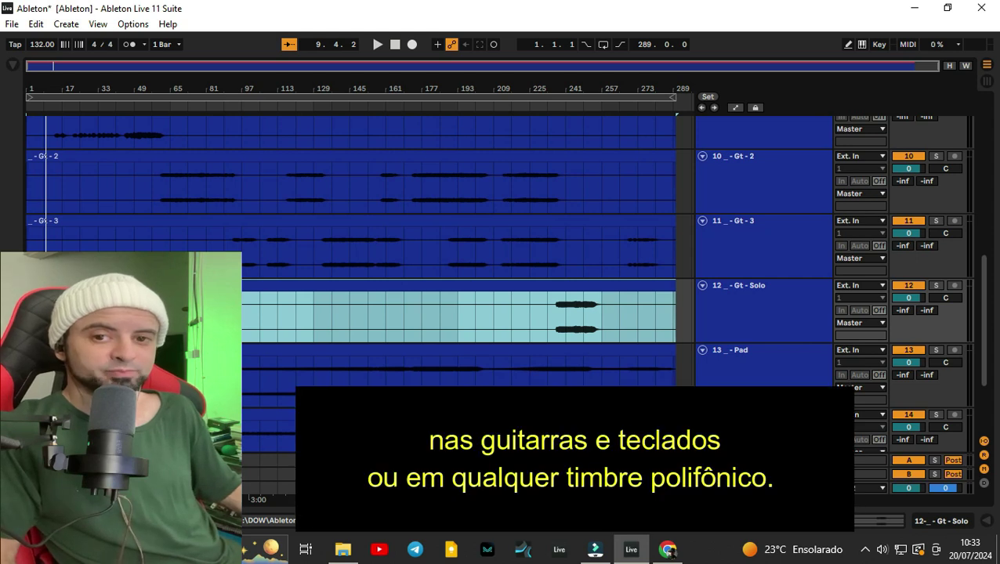
{"action": "double_click", "coordinate": [227, 310]}
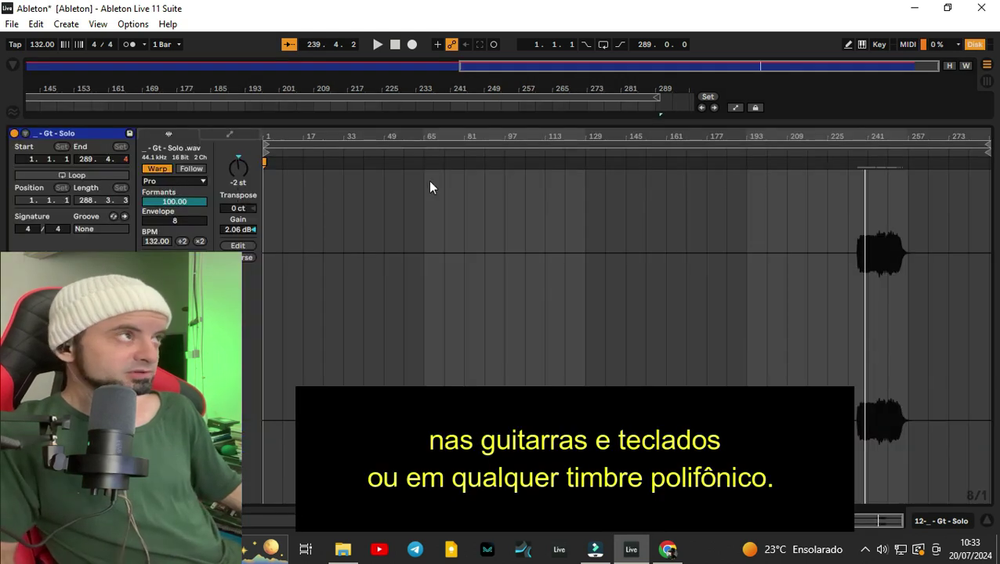
{"action": "left_click", "coordinate": [856, 149]}
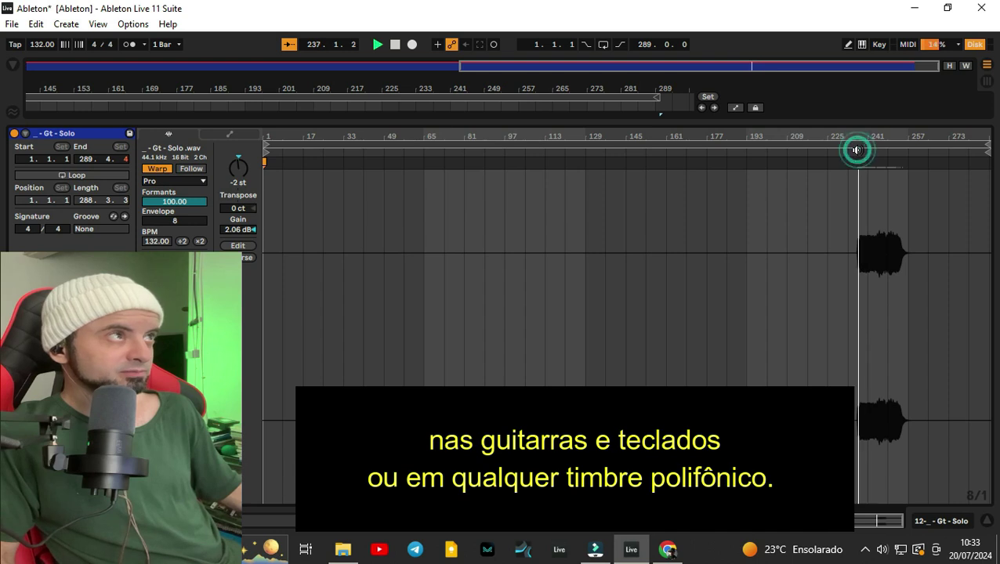
{"action": "scroll", "coordinate": [755, 138], "scroll_direction": "up", "scroll_amount": 3}
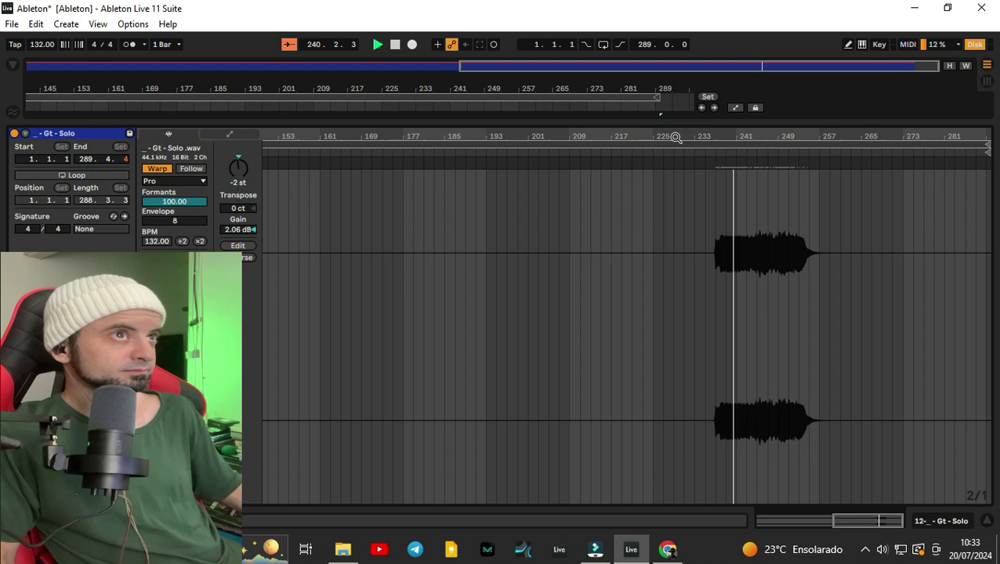
Compare the Complex and Complex Pro warp modes on the Gt - Solo clip by playing the solo in each.
{"action": "left_click", "coordinate": [163, 182]}
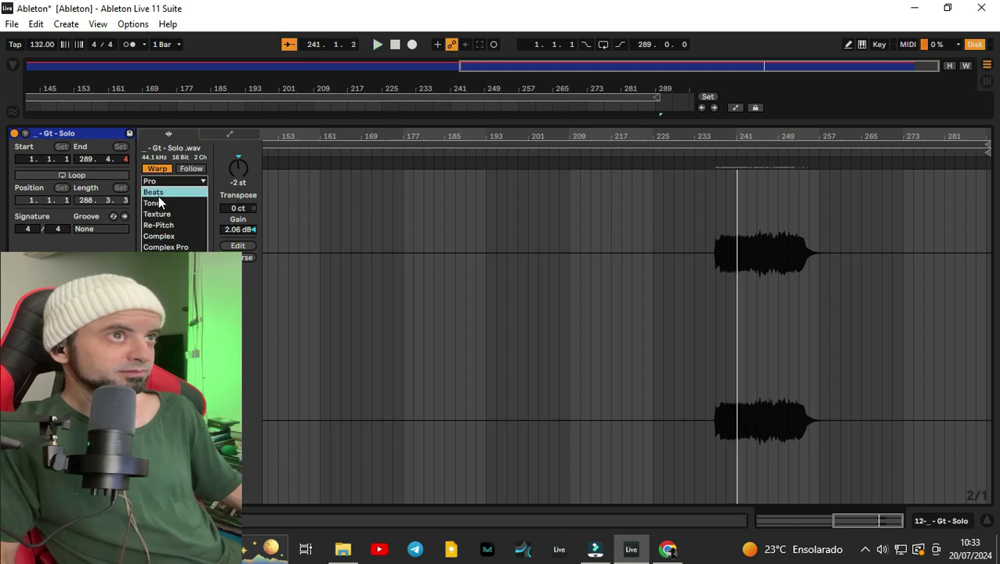
{"action": "left_click", "coordinate": [159, 236]}
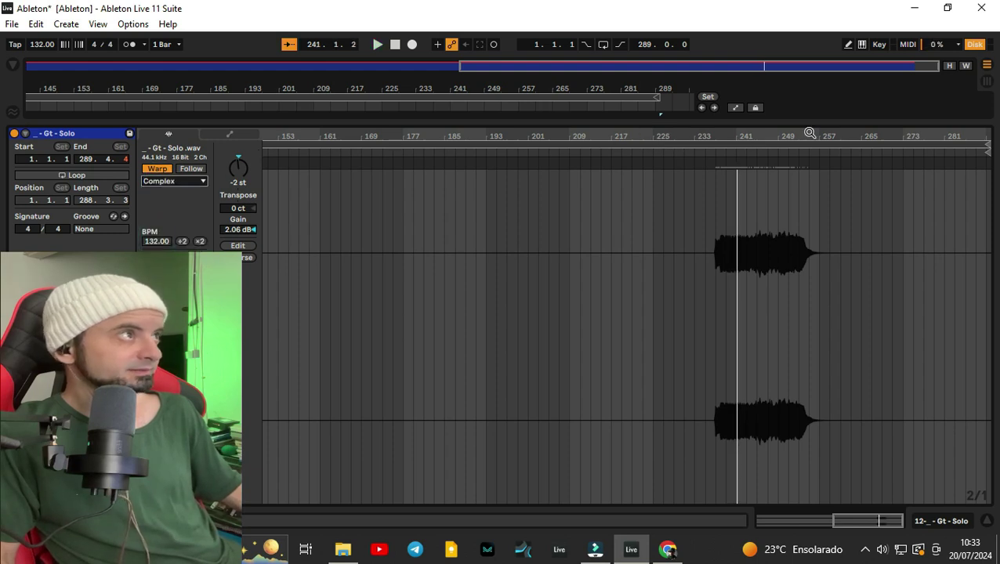
{"action": "left_click", "coordinate": [713, 149]}
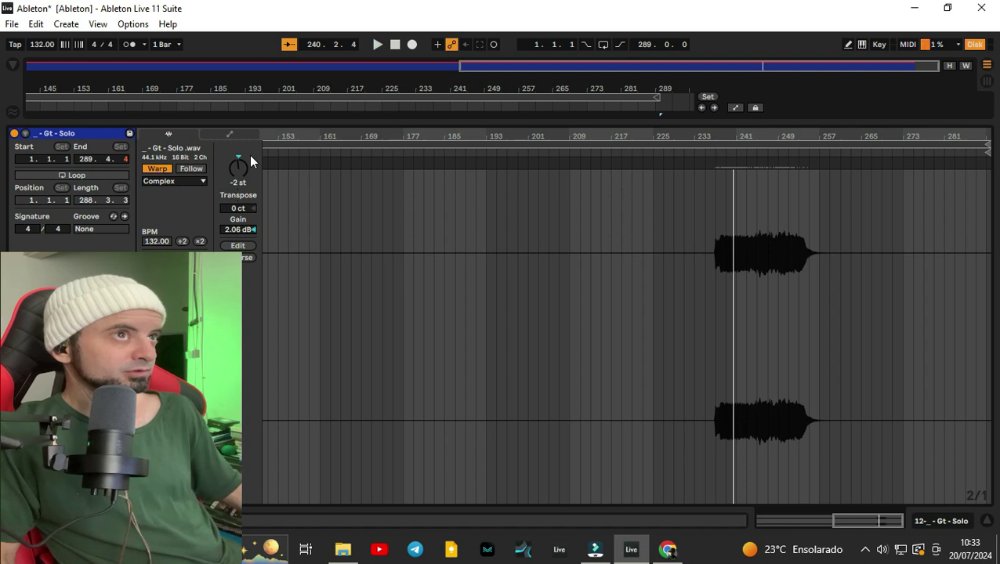
{"action": "left_click", "coordinate": [197, 181]}
{"action": "left_click", "coordinate": [180, 245]}
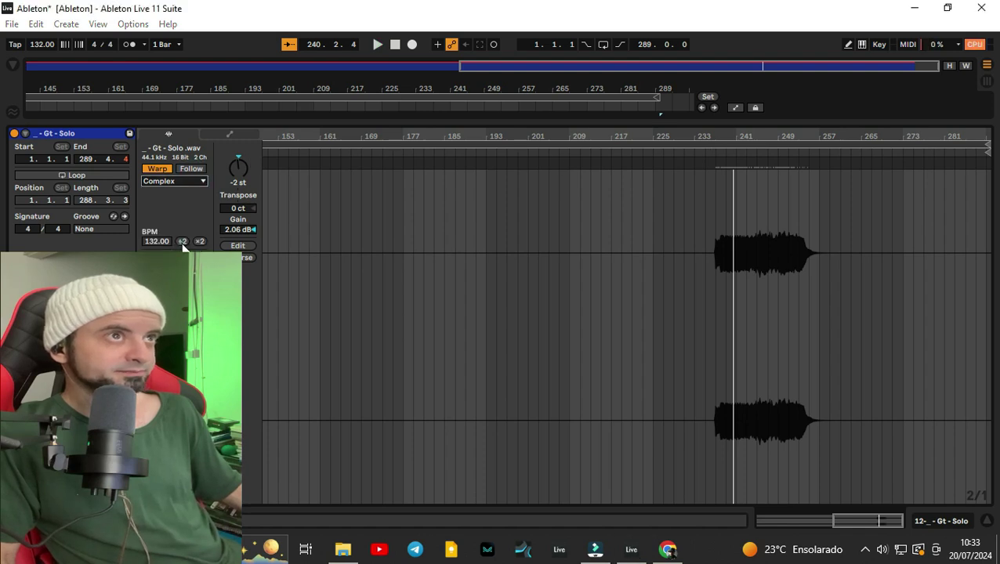
{"action": "key", "text": "minus"}
{"action": "left_click_drag", "start_coordinate": [877, 139], "coordinate": [890, 203]}
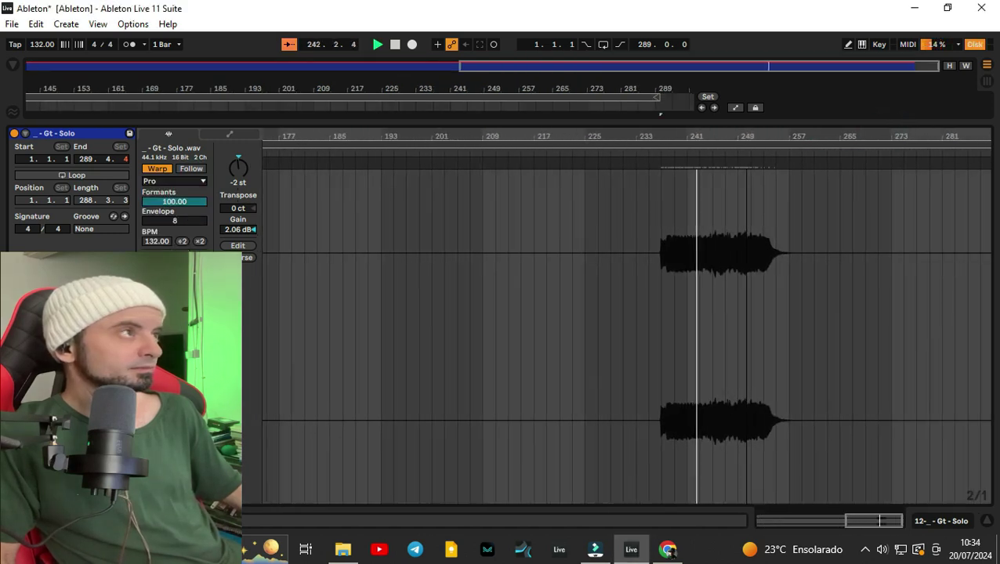
Set the Gt - Solo clip back to Complex warping and listen to part of the solo.
{"action": "left_click", "coordinate": [168, 181]}
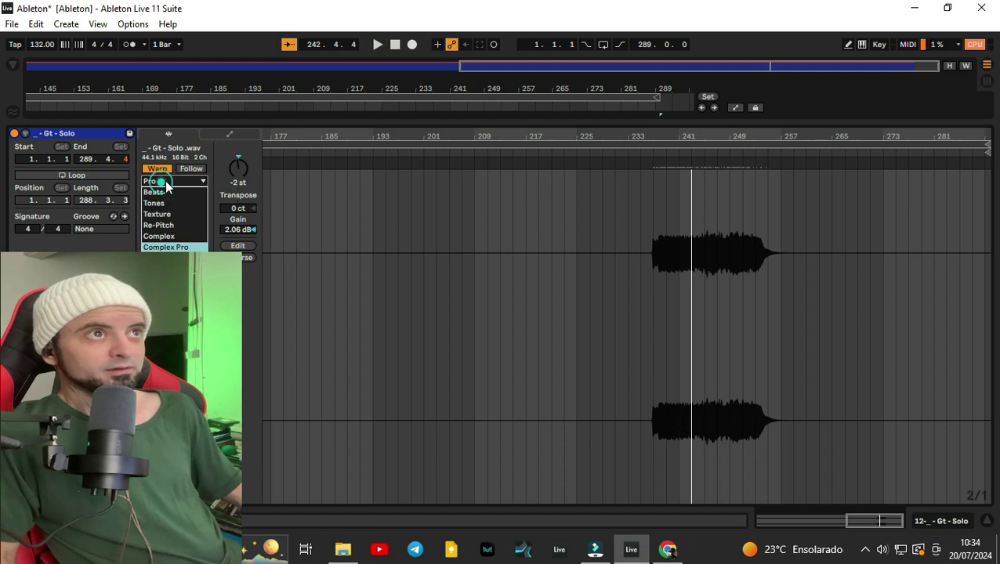
{"action": "left_click", "coordinate": [196, 234]}
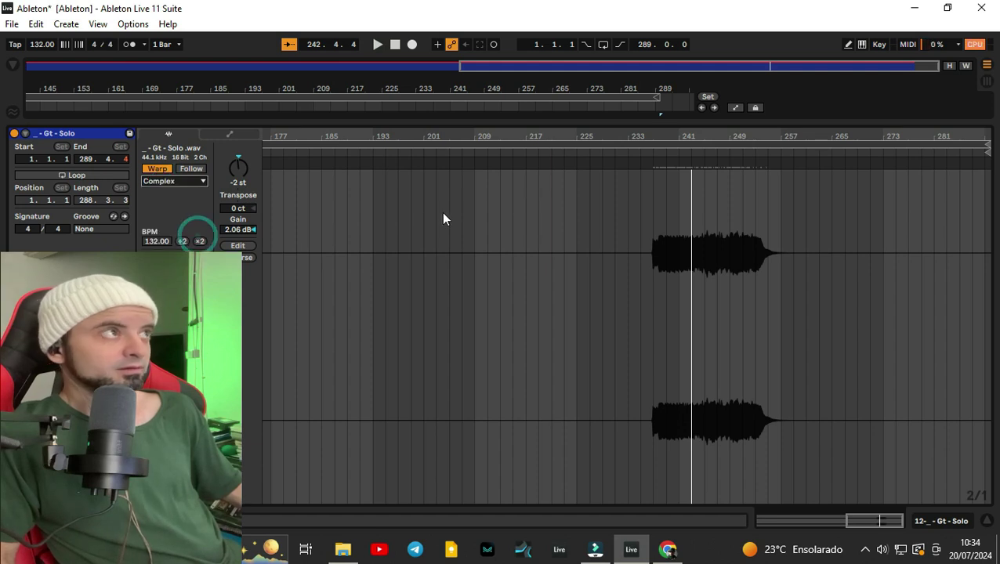
{"action": "left_click", "coordinate": [681, 153]}
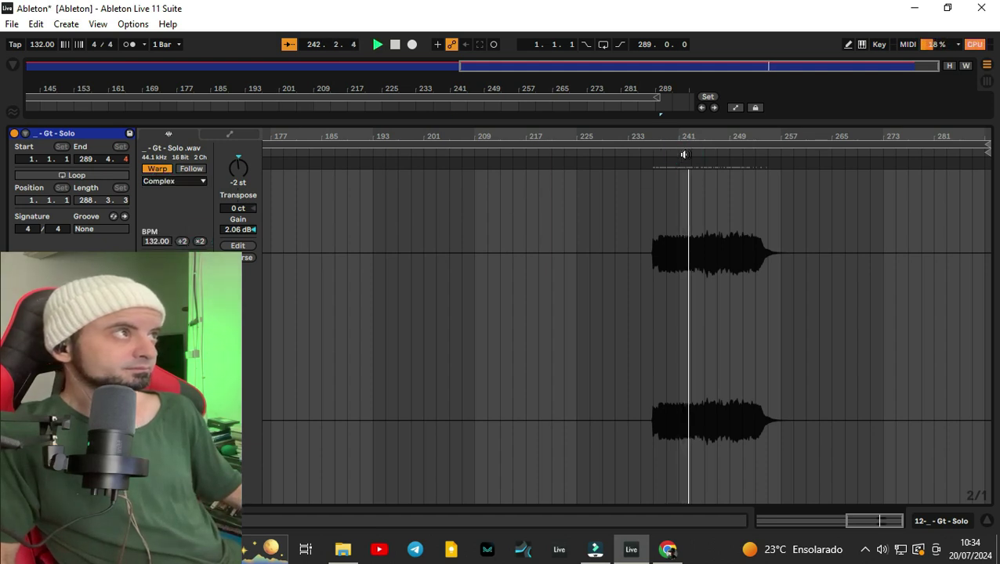
{"action": "key", "text": "space"}
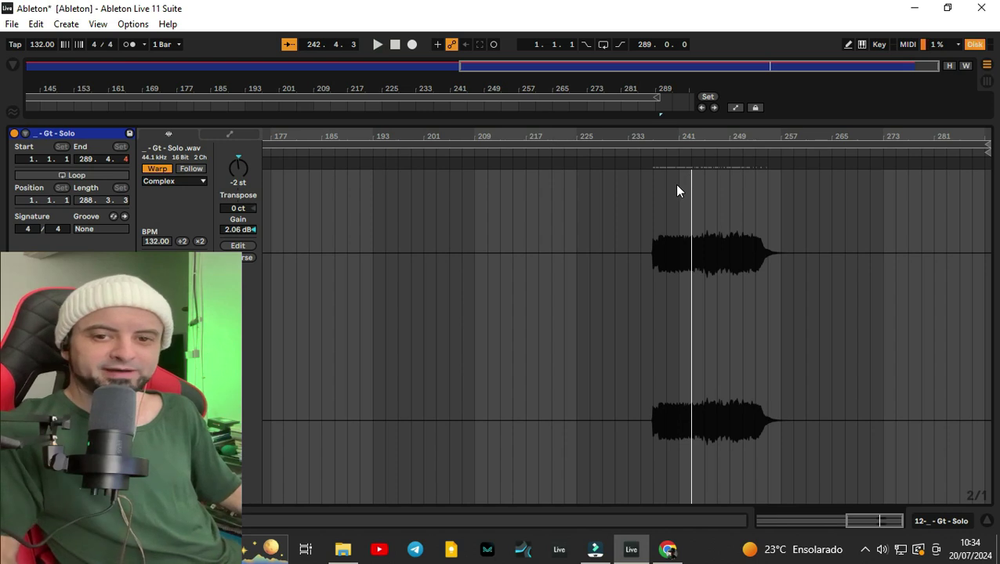
Try the Texture warp mode on the Gt - Solo clip, then set it to Complex Pro.
{"action": "left_click", "coordinate": [172, 182]}
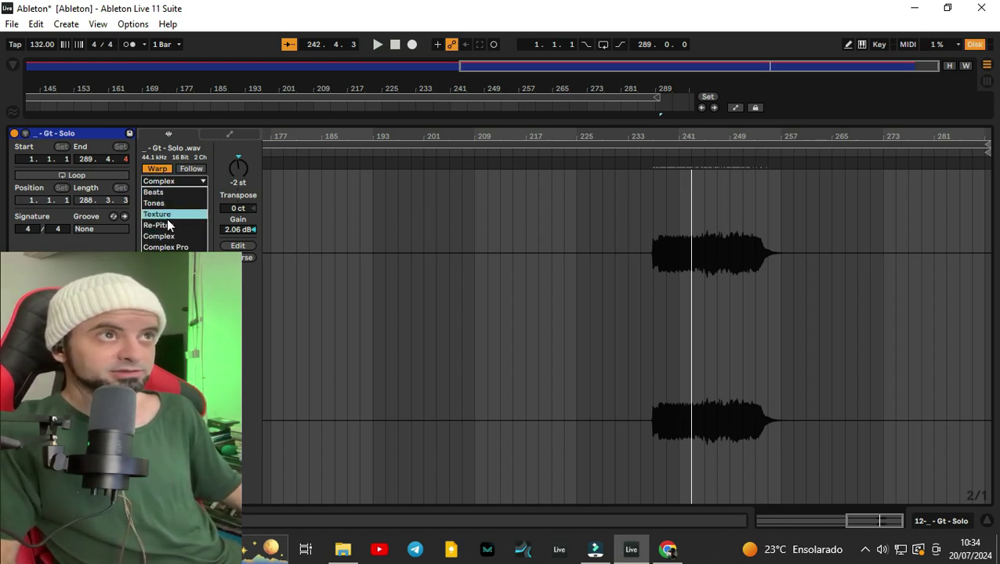
{"action": "left_click", "coordinate": [167, 216]}
{"action": "left_click", "coordinate": [180, 181]}
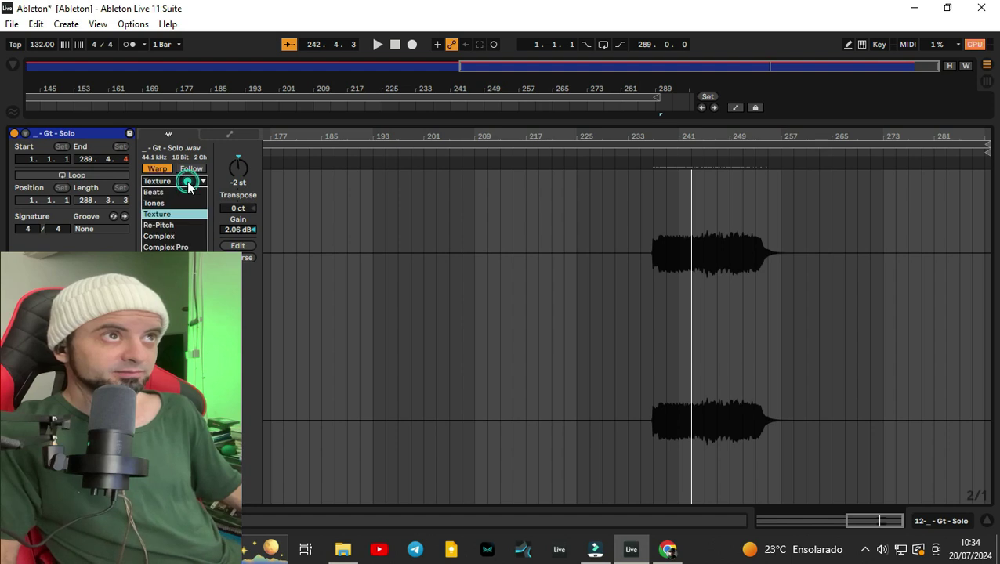
{"action": "left_click", "coordinate": [166, 246]}
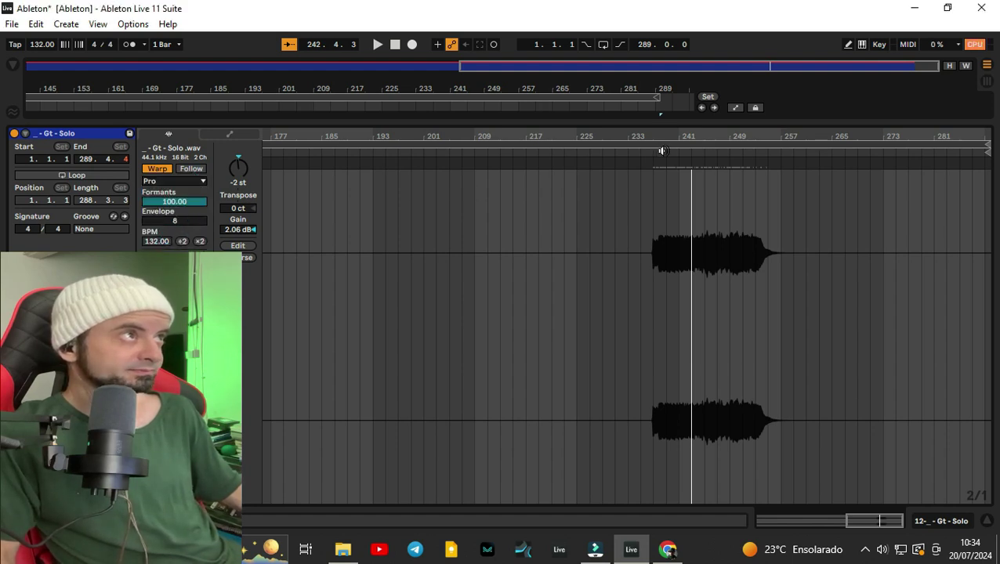
Raise the Gt - Solo clip's Envelope to 118 and play the solo from its beginning.
{"action": "left_click", "coordinate": [159, 217]}
{"action": "left_click_drag", "start_coordinate": [160, 216], "coordinate": [159, 180]}
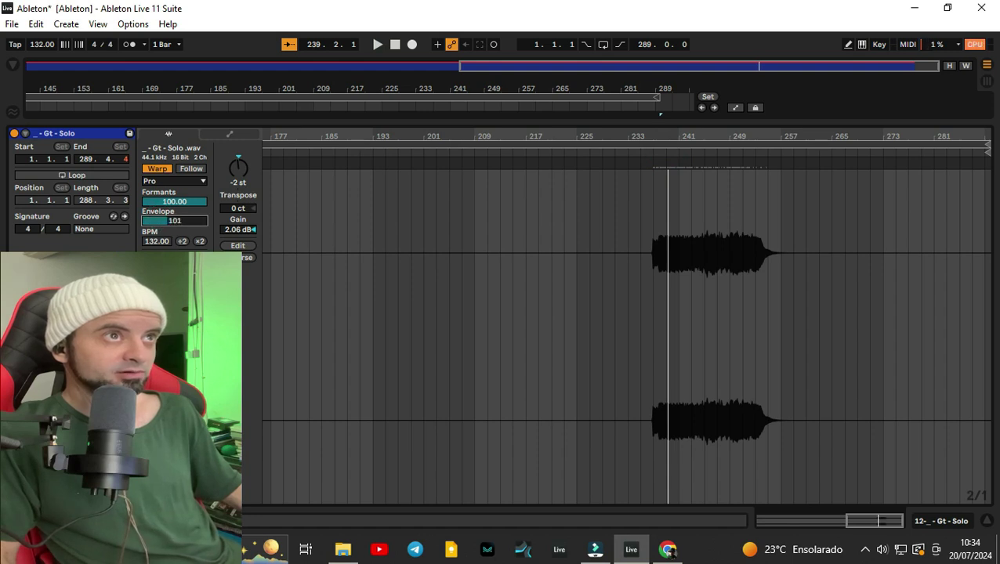
{"action": "left_click_drag", "start_coordinate": [174, 220], "coordinate": [161, 215]}
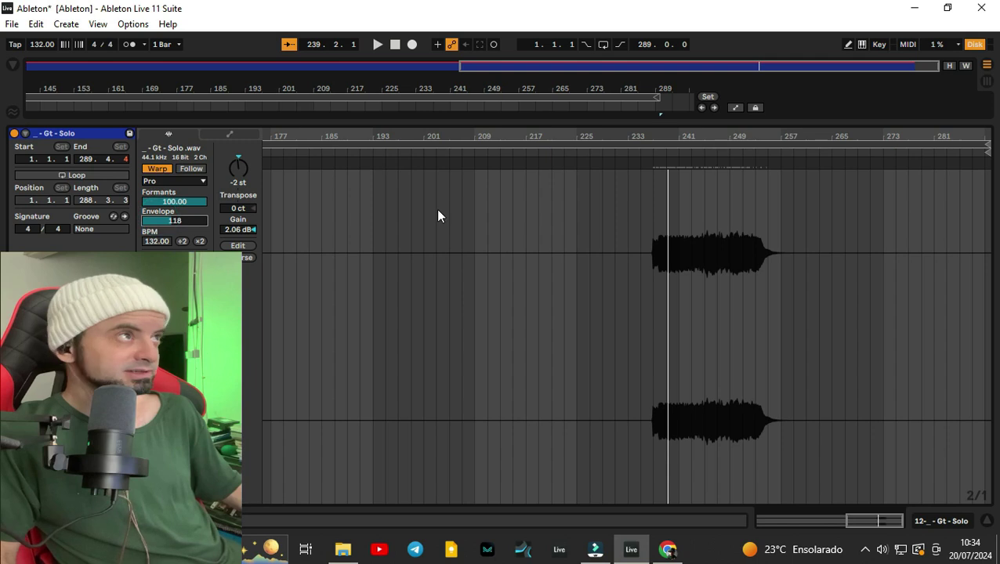
{"action": "left_click", "coordinate": [660, 152]}
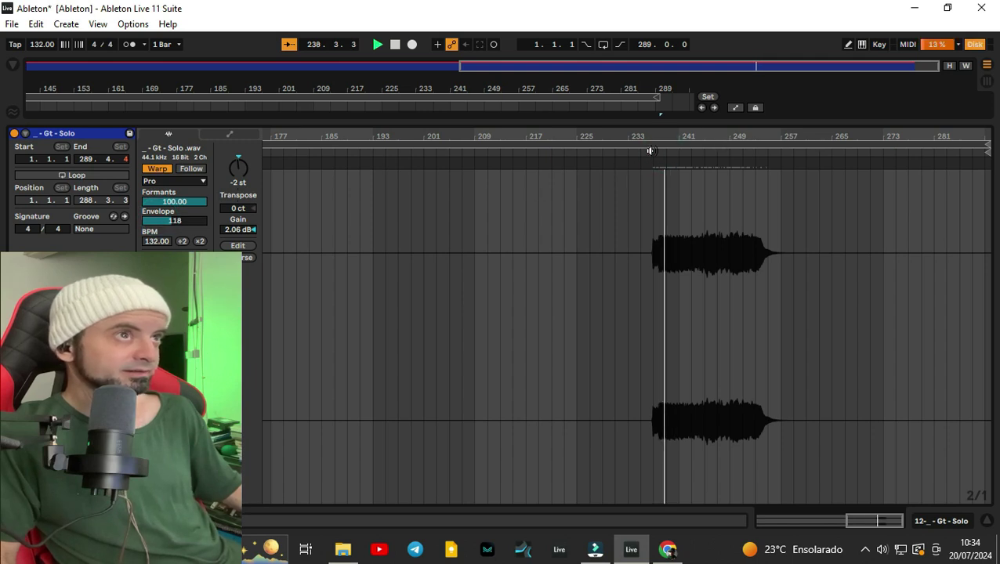
Lower the Gt - Solo clip's Envelope to 8, raise it to 33 and return to the arrangement.
{"action": "left_click_drag", "start_coordinate": [169, 221], "coordinate": [169, 257]}
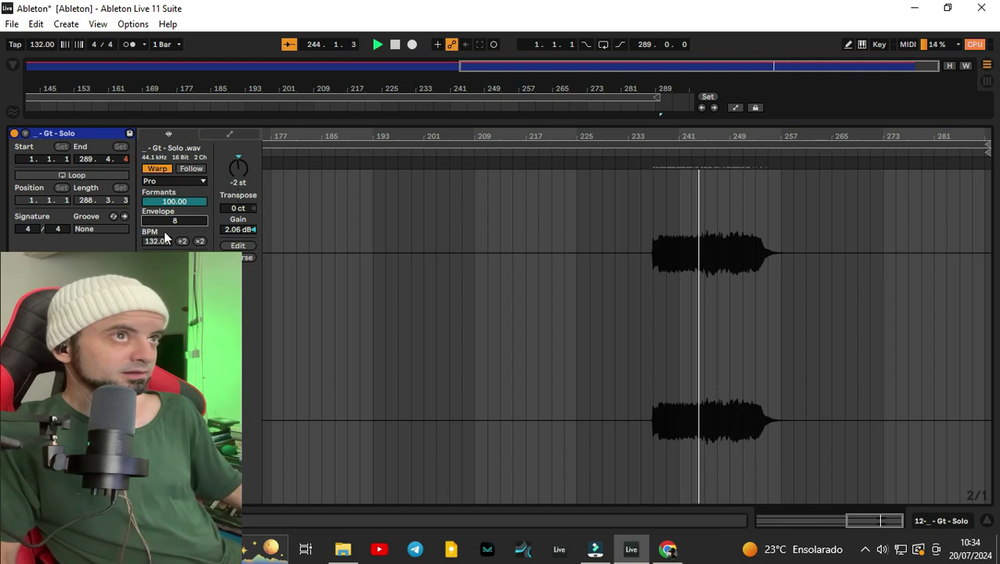
{"action": "left_click_drag", "start_coordinate": [150, 232], "coordinate": [149, 221]}
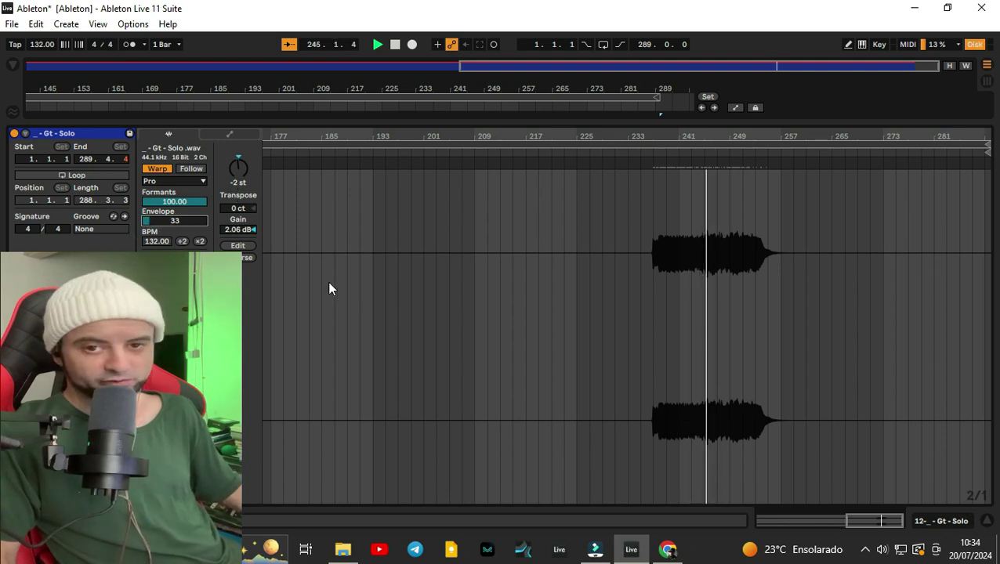
{"action": "left_click", "coordinate": [985, 520]}
Play all tracks from about bar 235 and fold the guitar tracks from Gt - Solo up to Gt - 1.
{"action": "left_click", "coordinate": [935, 167]}
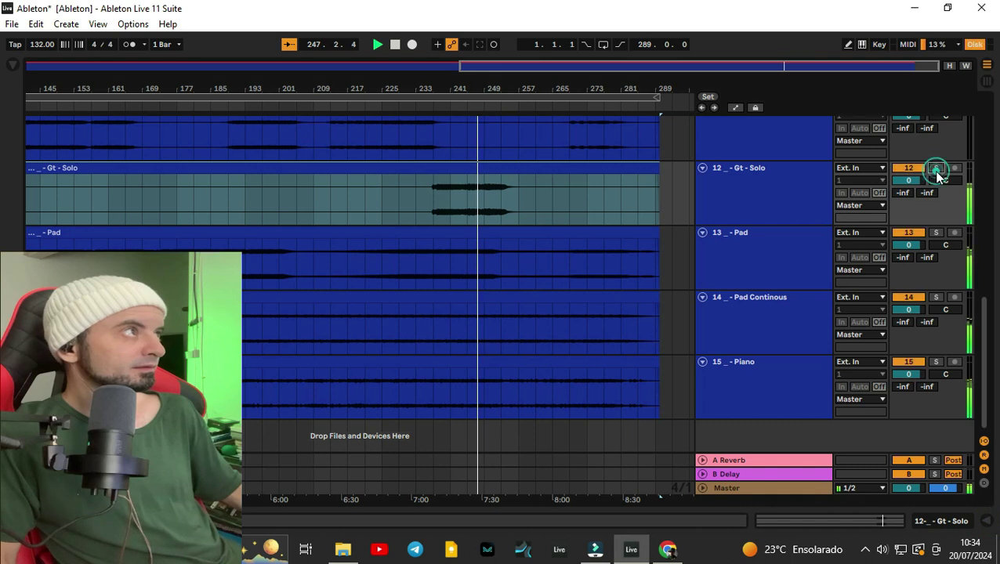
{"action": "left_click", "coordinate": [424, 107]}
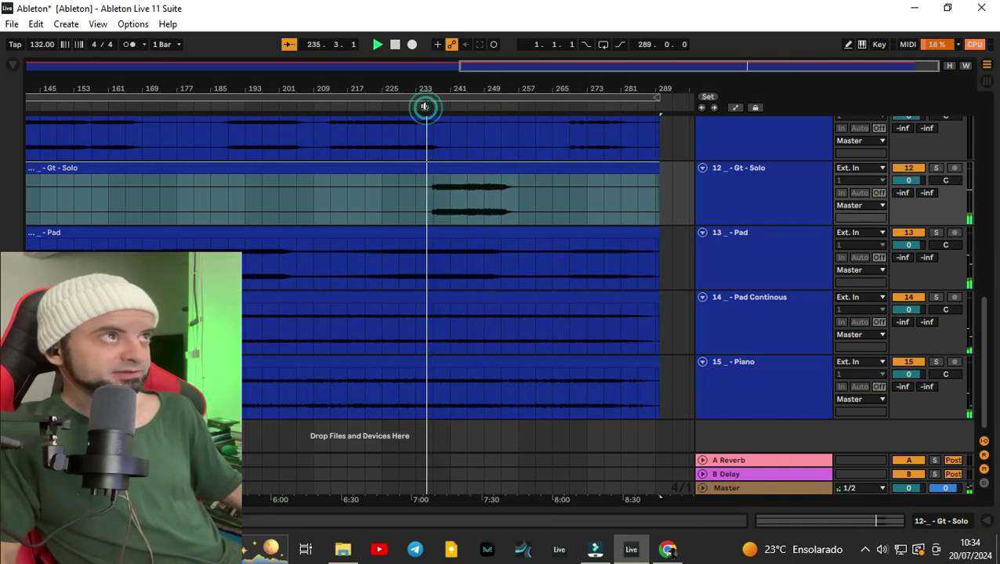
{"action": "left_click", "coordinate": [702, 169]}
{"action": "scroll", "coordinate": [698, 188], "scroll_direction": "up", "scroll_amount": 3}
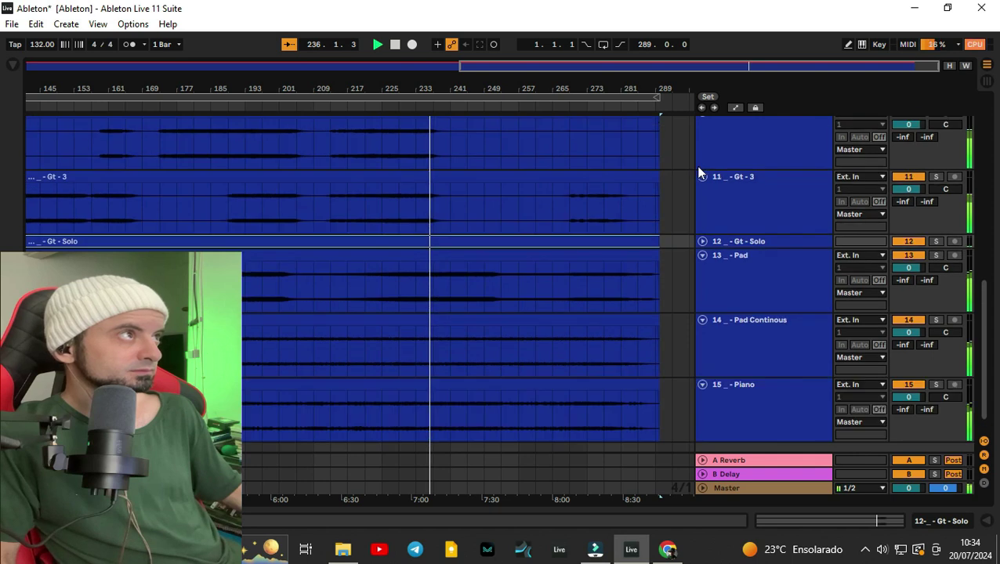
{"action": "left_click", "coordinate": [701, 207]}
{"action": "scroll", "coordinate": [705, 208], "scroll_direction": "up", "scroll_amount": 2}
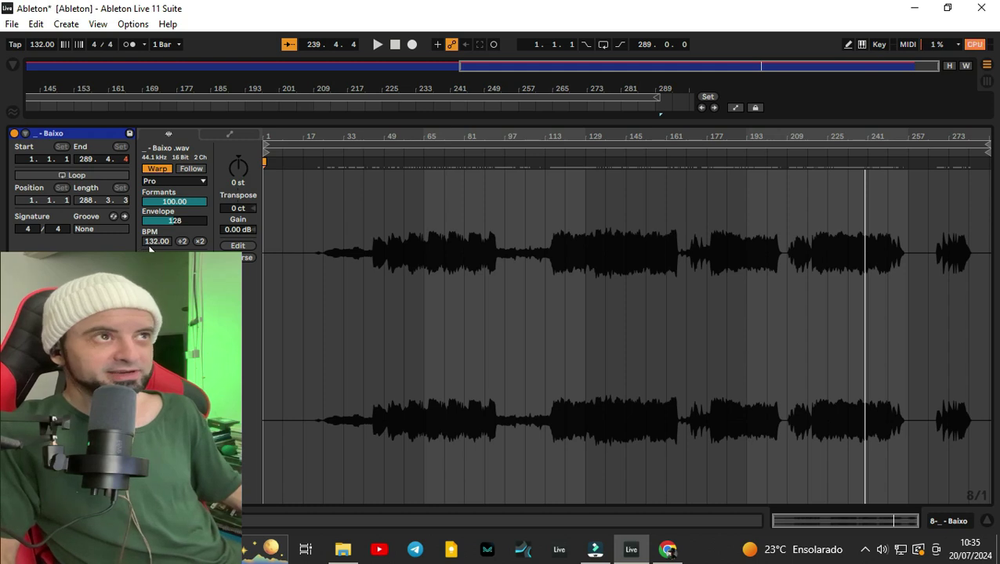
Transpose the Baixo clip to -2 st and return to the arrangement.
{"action": "left_click", "coordinate": [237, 167]}
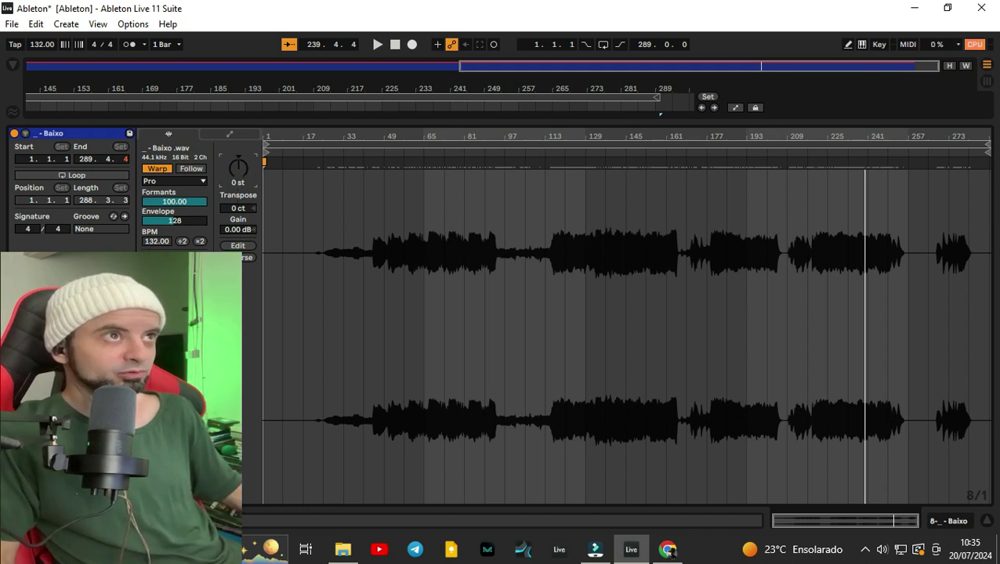
{"action": "left_click_drag", "start_coordinate": [238, 167], "coordinate": [235, 168]}
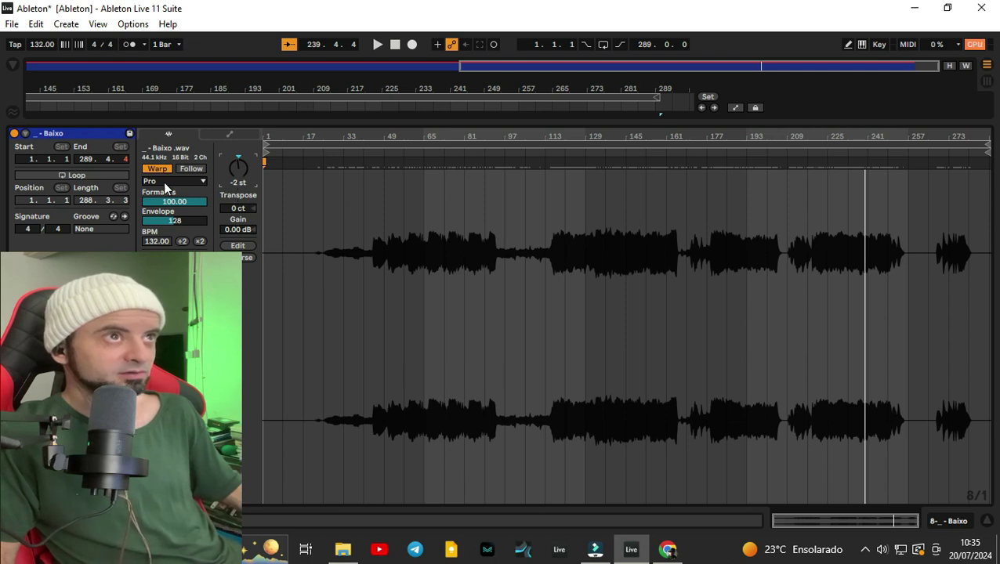
{"action": "left_click", "coordinate": [985, 520]}
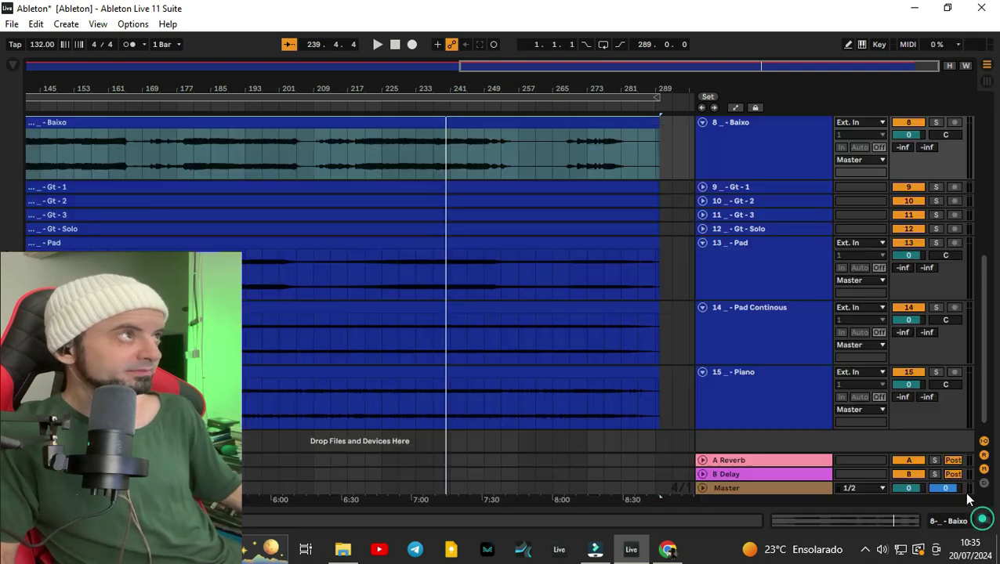
Play the song from about bar 236 and look over the tracks from Baixo up to Bateria and back.
{"action": "left_click", "coordinate": [430, 107]}
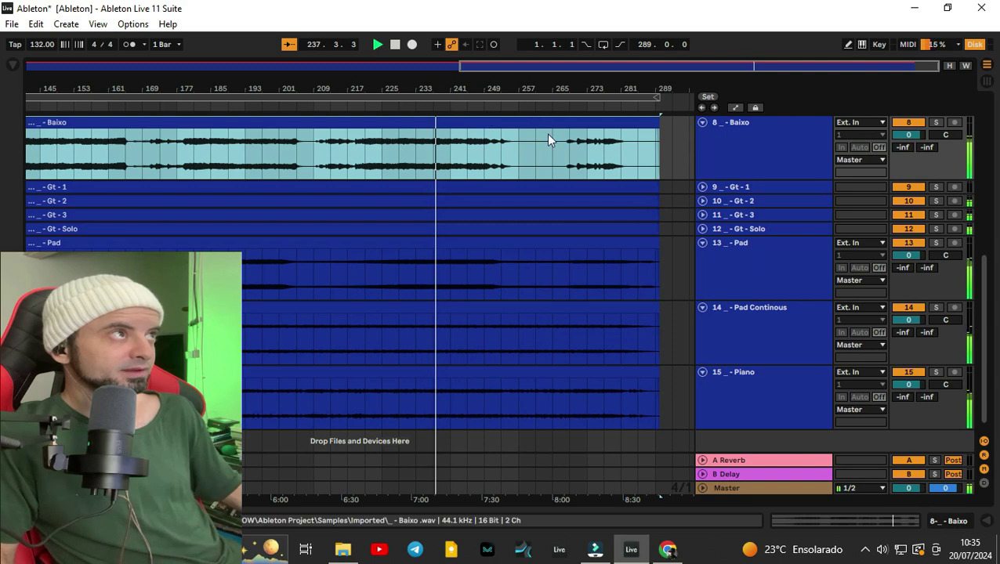
{"action": "scroll", "coordinate": [584, 177], "scroll_direction": "up", "scroll_amount": 2}
{"action": "scroll", "coordinate": [585, 183], "scroll_direction": "up", "scroll_amount": 3}
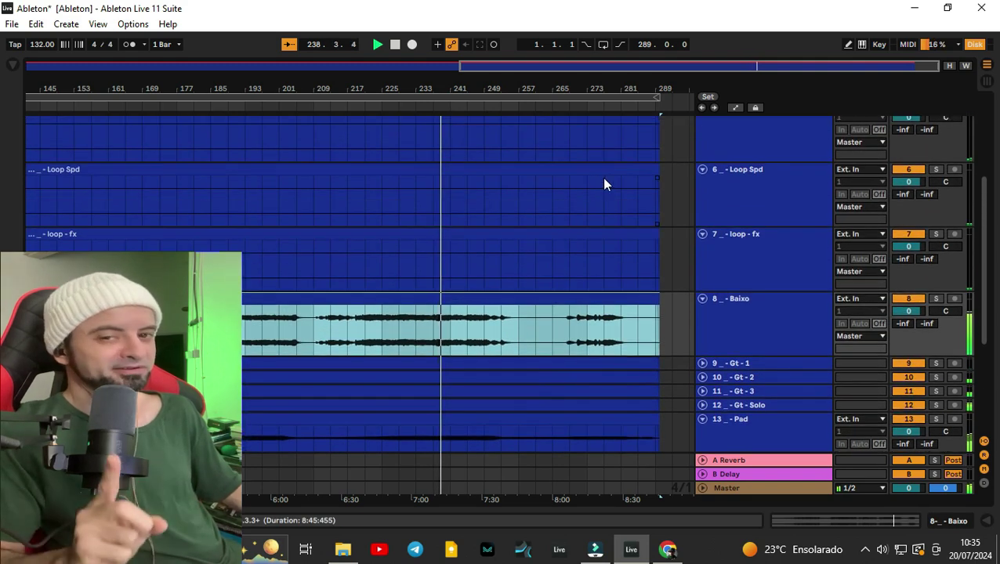
{"action": "scroll", "coordinate": [749, 159], "scroll_direction": "up", "scroll_amount": 3}
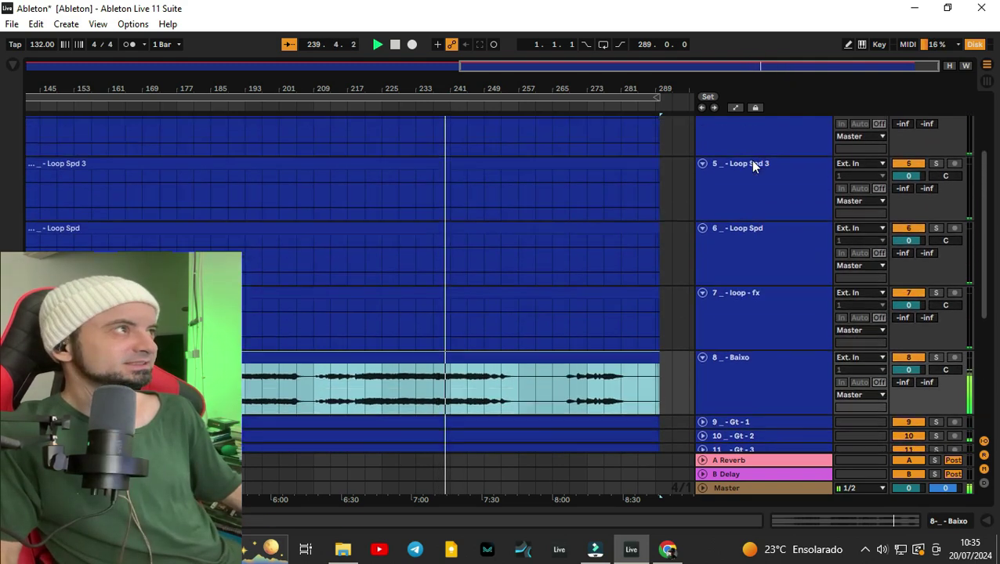
{"action": "scroll", "coordinate": [749, 159], "scroll_direction": "up", "scroll_amount": 1}
{"action": "left_click", "coordinate": [719, 148]}
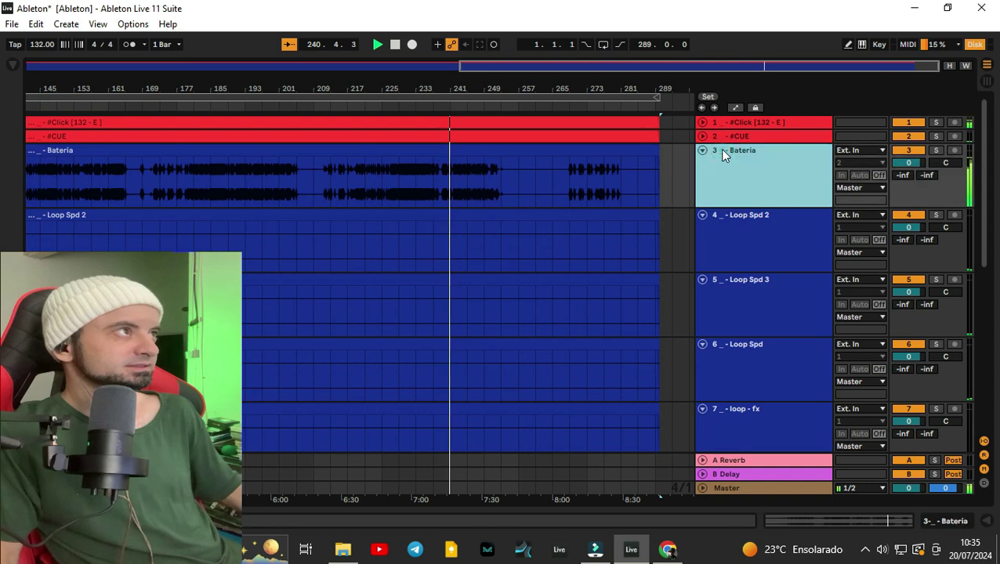
{"action": "scroll", "coordinate": [732, 185], "scroll_direction": "down", "scroll_amount": 3}
{"action": "scroll", "coordinate": [733, 196], "scroll_direction": "down", "scroll_amount": 3}
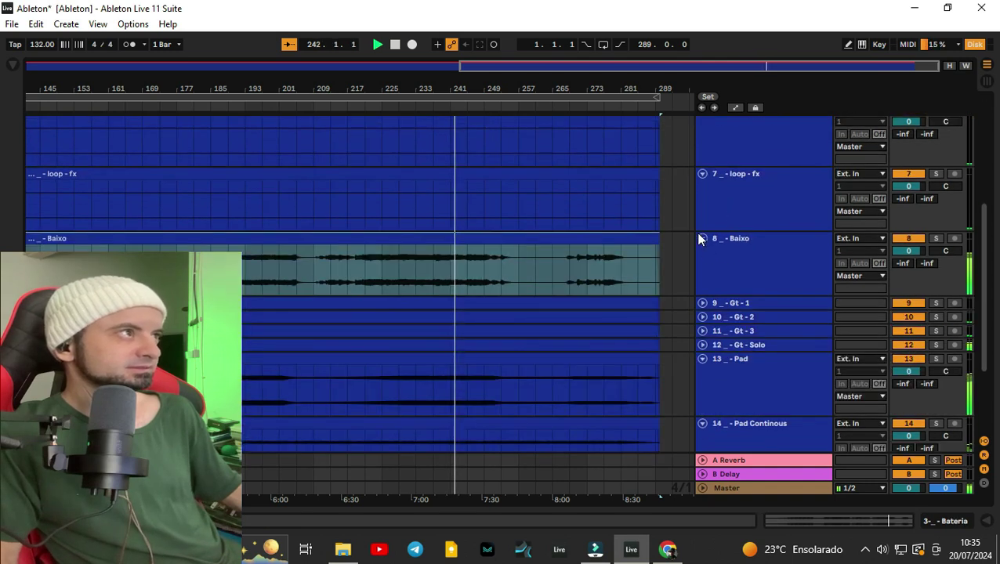
Fold the Baixo and loop-fx tracks and collapse all remaining unfolded tracks in the arrangement.
{"action": "left_click", "coordinate": [702, 238]}
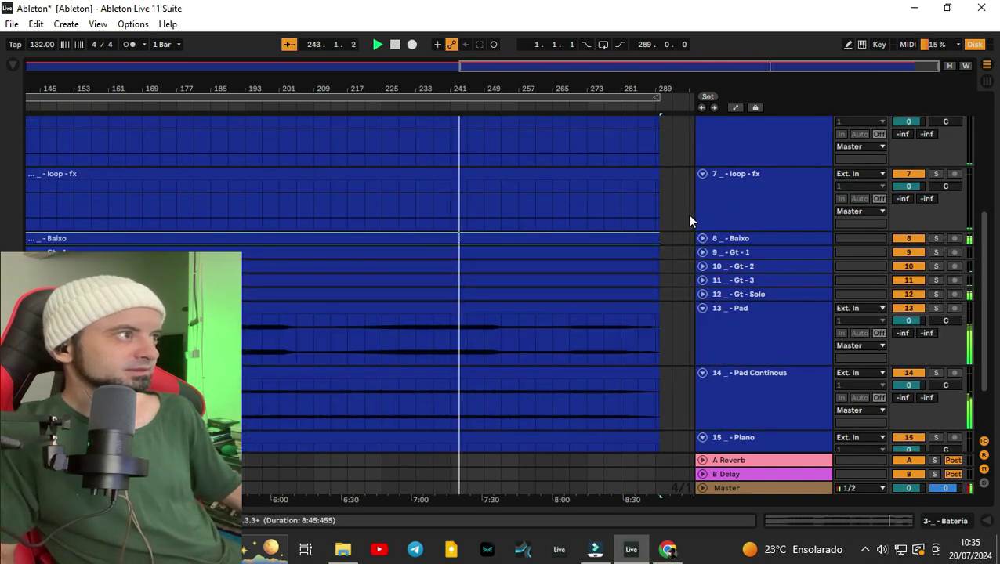
{"action": "scroll", "coordinate": [654, 150], "scroll_direction": "up", "scroll_amount": 3}
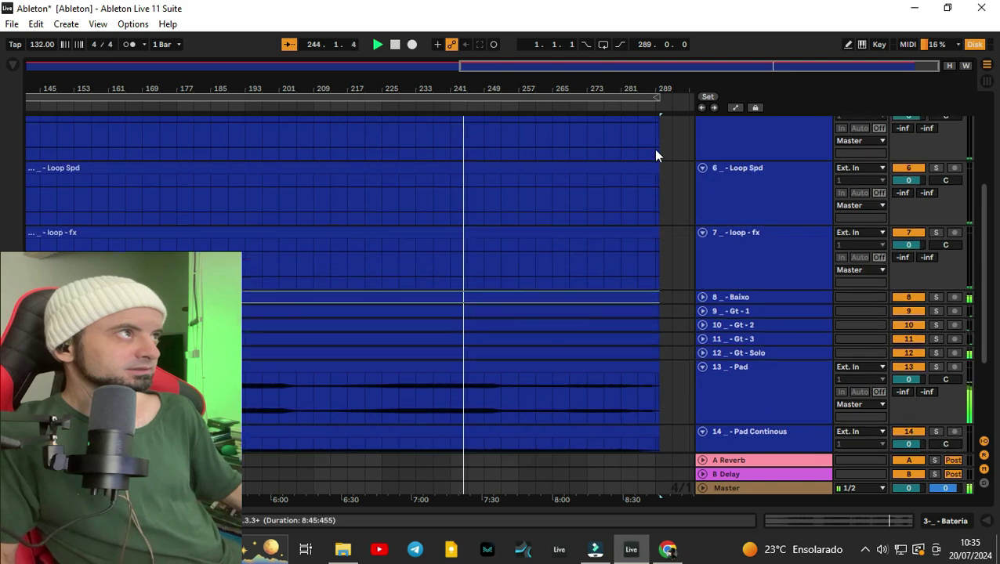
{"action": "scroll", "coordinate": [656, 154], "scroll_direction": "up", "scroll_amount": 2}
{"action": "scroll", "coordinate": [730, 235], "scroll_direction": "down", "scroll_amount": 5}
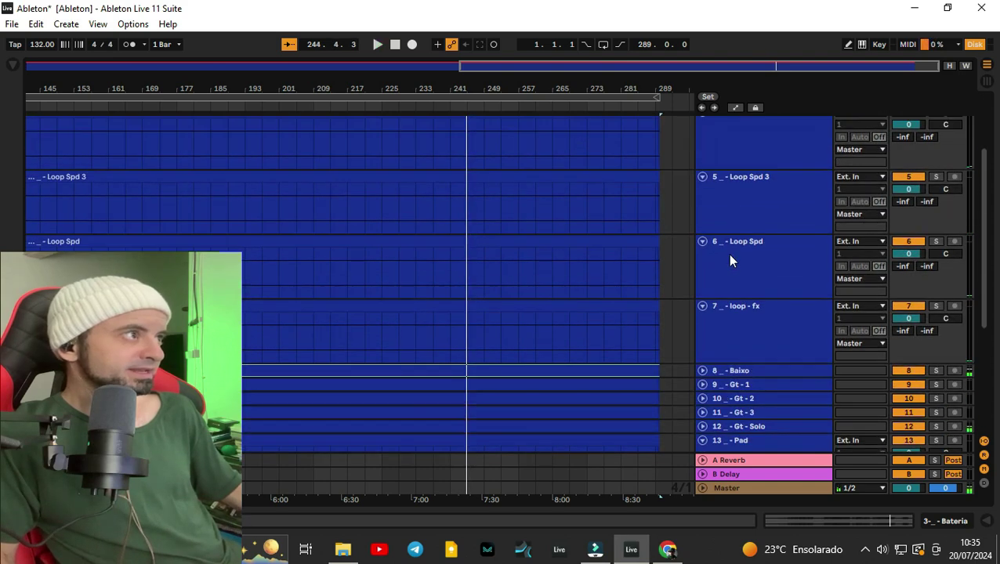
{"action": "scroll", "coordinate": [712, 223], "scroll_direction": "up", "scroll_amount": 1}
{"action": "left_click", "coordinate": [702, 189]}
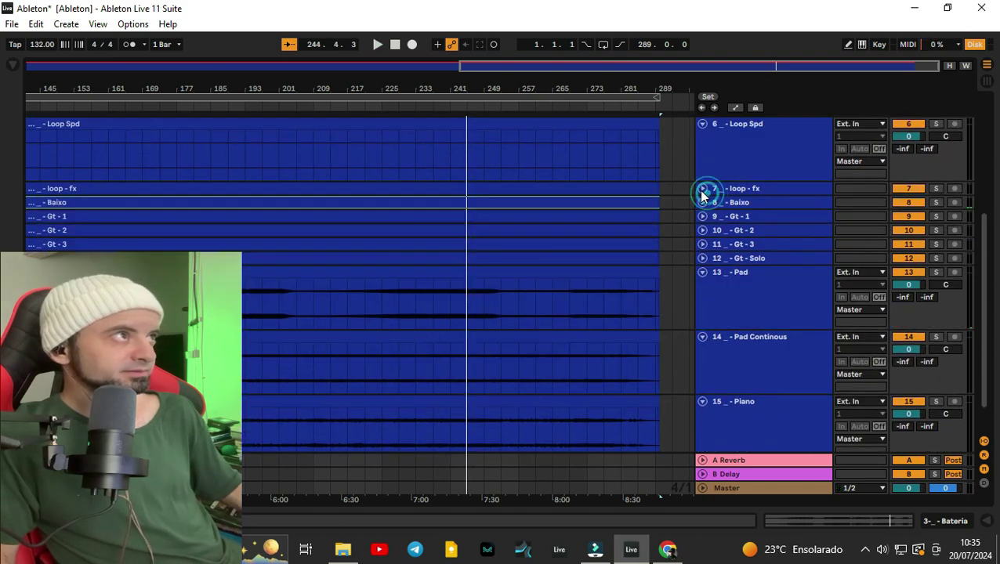
{"action": "scroll", "coordinate": [695, 187], "scroll_direction": "up", "scroll_amount": 1}
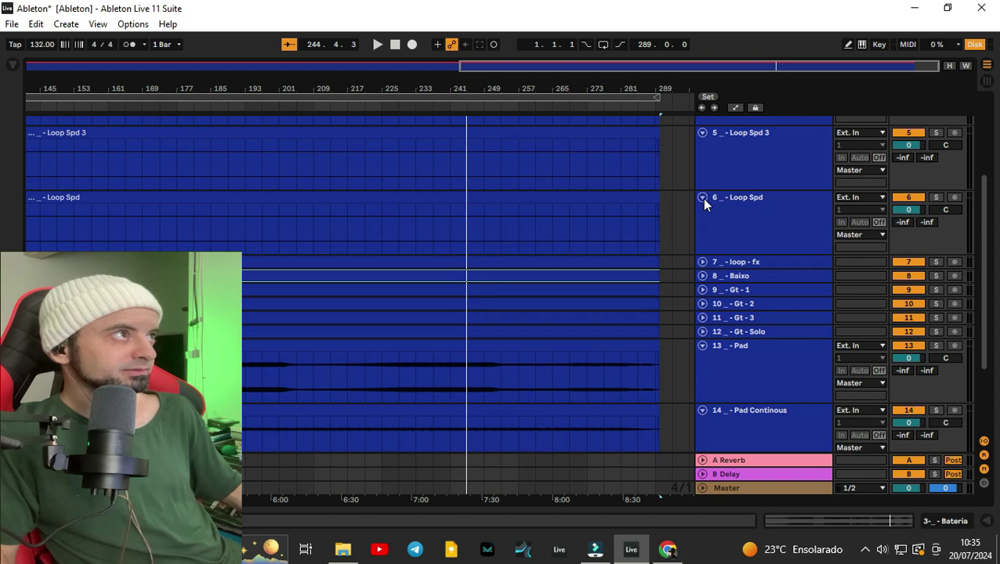
{"action": "left_click", "coordinate": [702, 198], "text": "alt"}
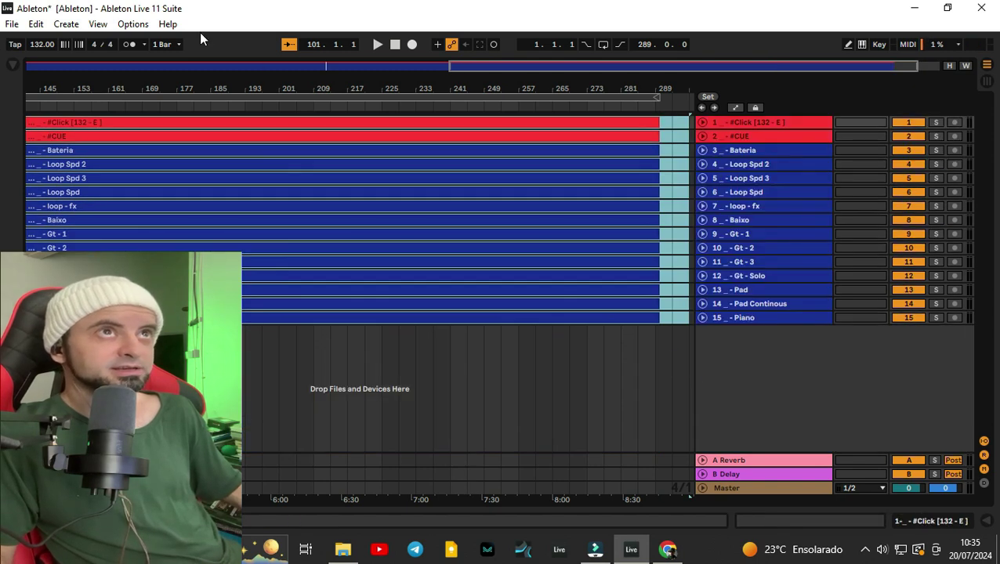
Open the audio export settings, set the rendered track to All Individual Tracks and turn Render as Loop on.
{"action": "left_click", "coordinate": [12, 25]}
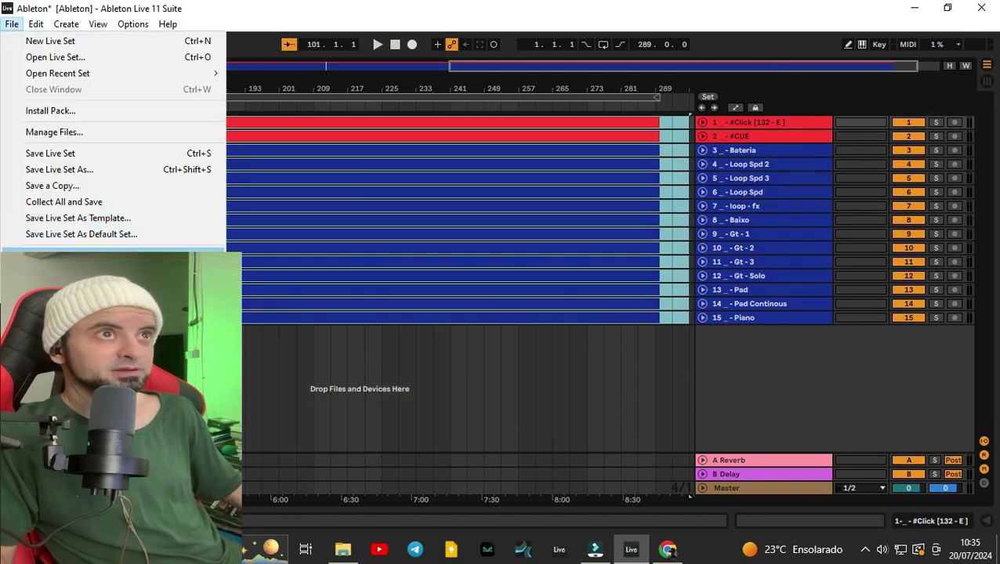
{"action": "left_click", "coordinate": [156, 257]}
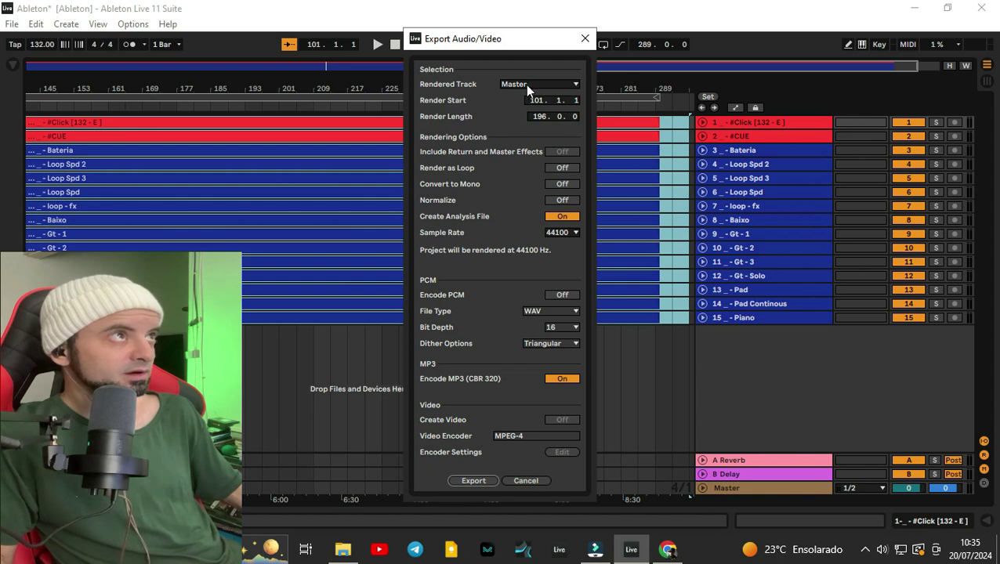
{"action": "left_click", "coordinate": [526, 85]}
{"action": "left_click", "coordinate": [535, 104]}
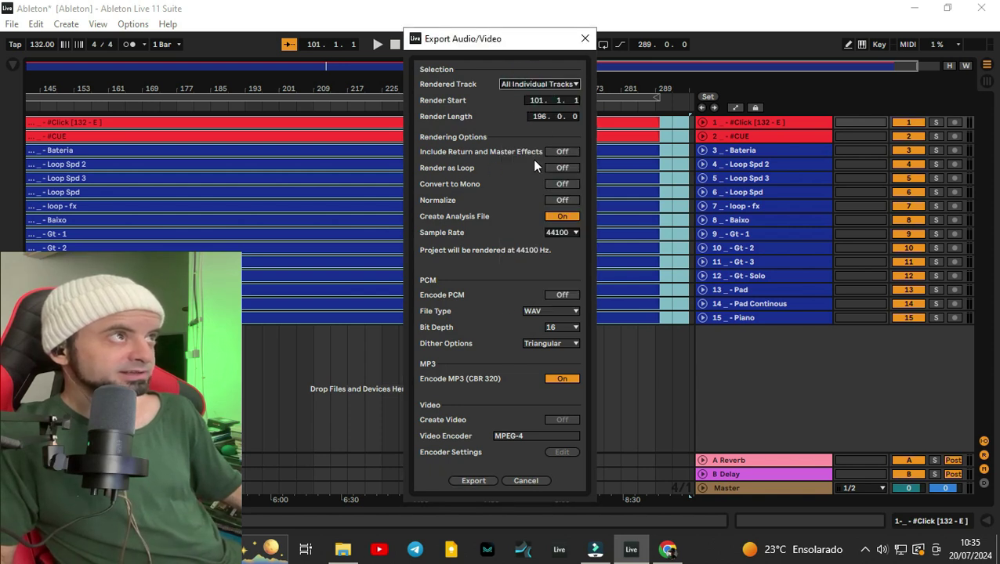
{"action": "left_click", "coordinate": [558, 169]}
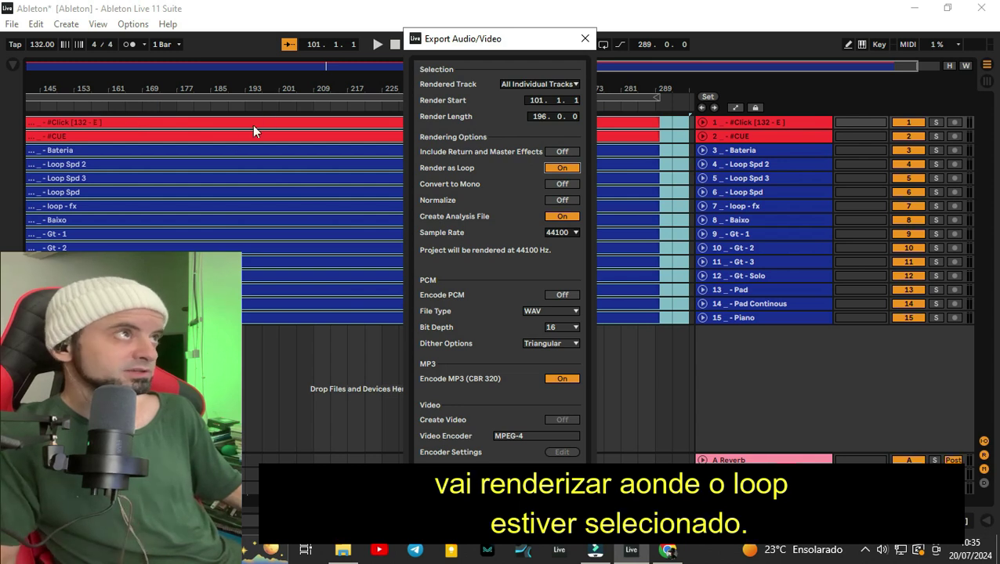
Switch the export from MP3 to PCM encoding, and open the audio save dialog and cancel it.
{"action": "left_click", "coordinate": [564, 379]}
{"action": "left_click", "coordinate": [565, 378]}
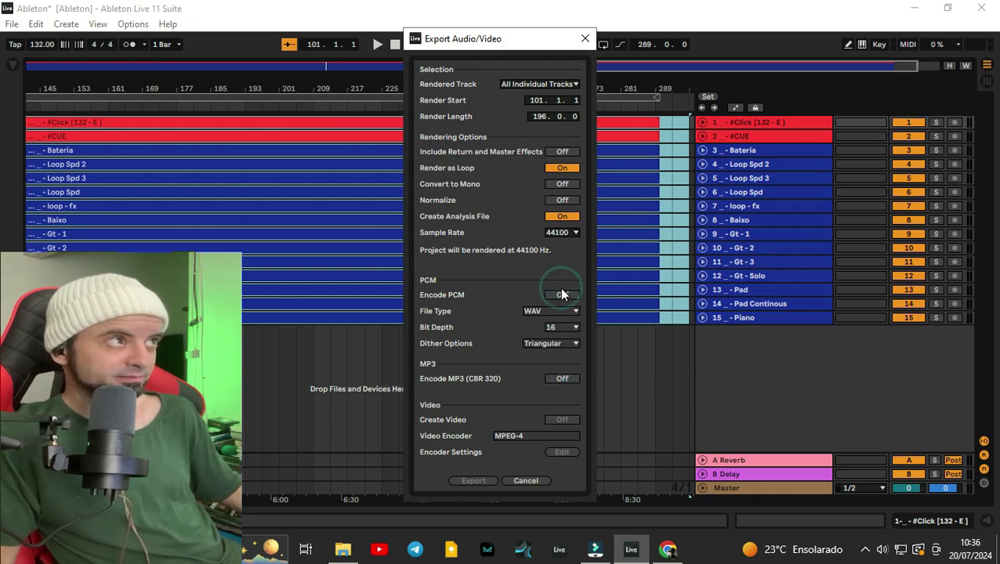
{"action": "left_click", "coordinate": [561, 294]}
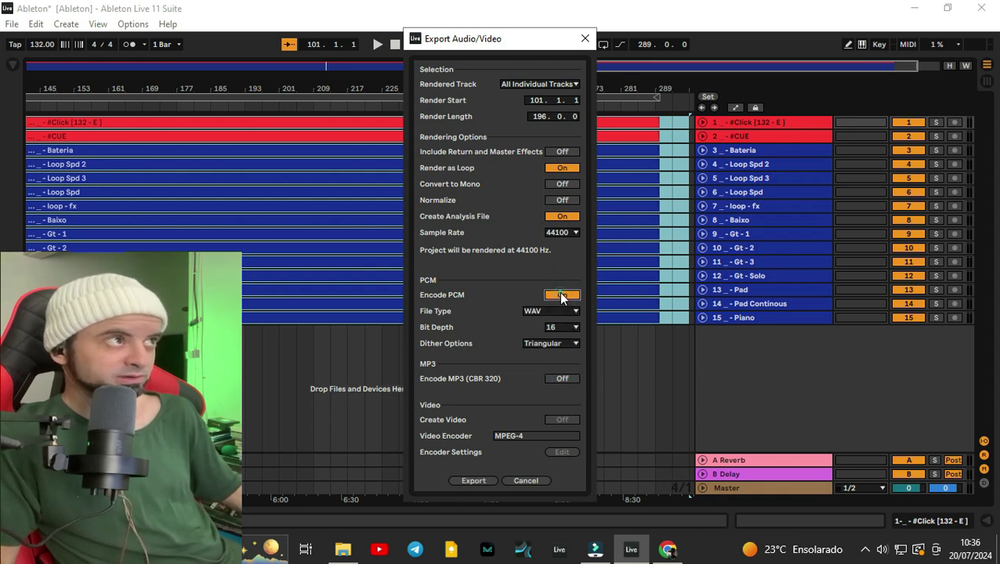
{"action": "left_click", "coordinate": [470, 479]}
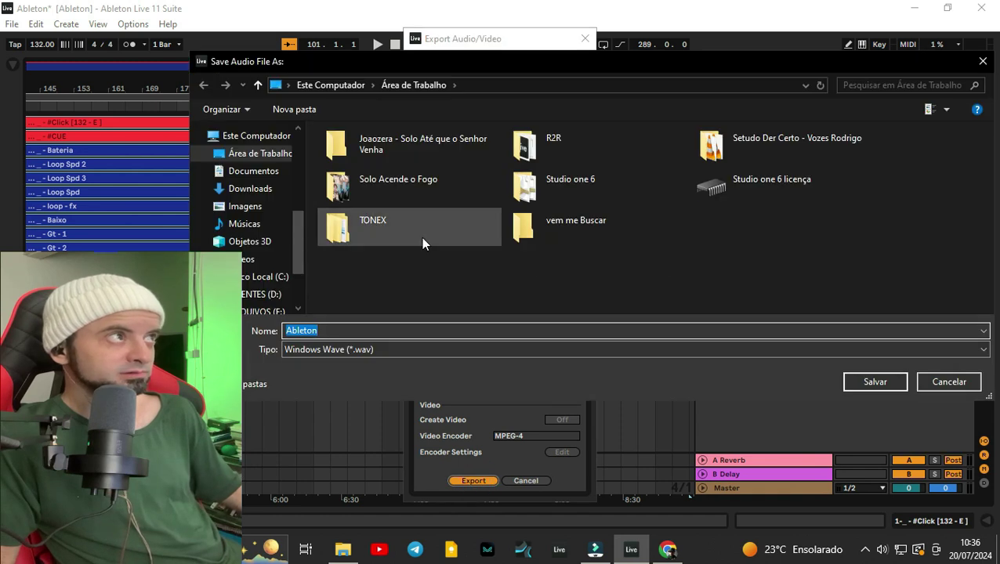
{"action": "left_click", "coordinate": [939, 383]}
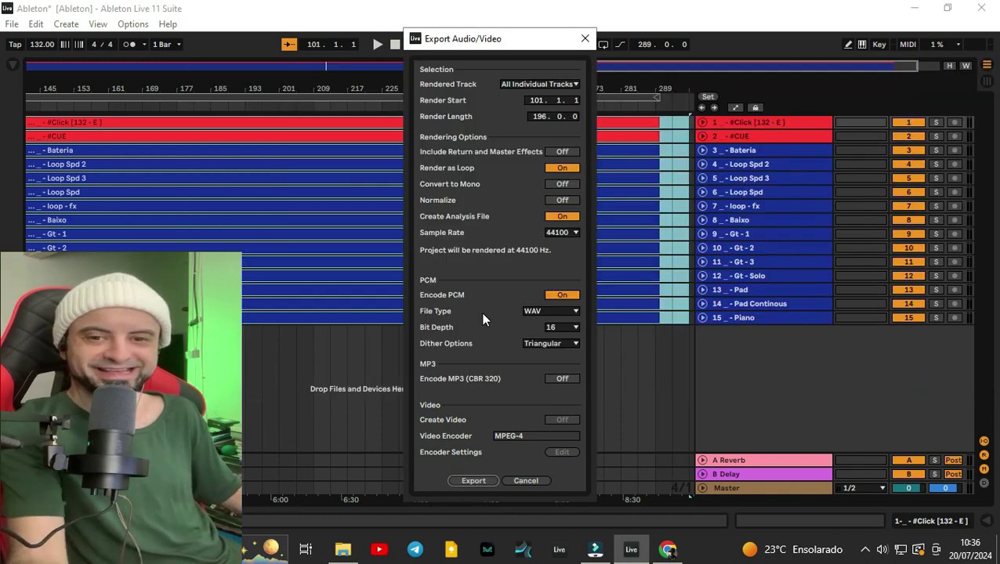